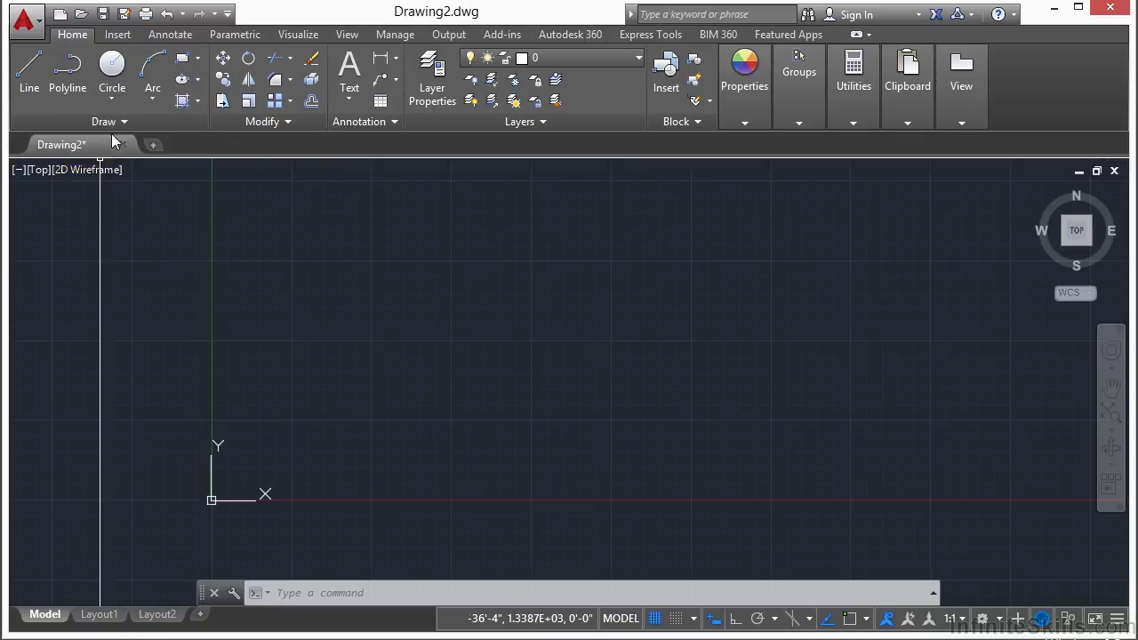
# Draw a closed five-sided polyline to the upper right of the origin, and select it as a single object.
pyautogui.click(69, 88)
pyautogui.click(343, 278)
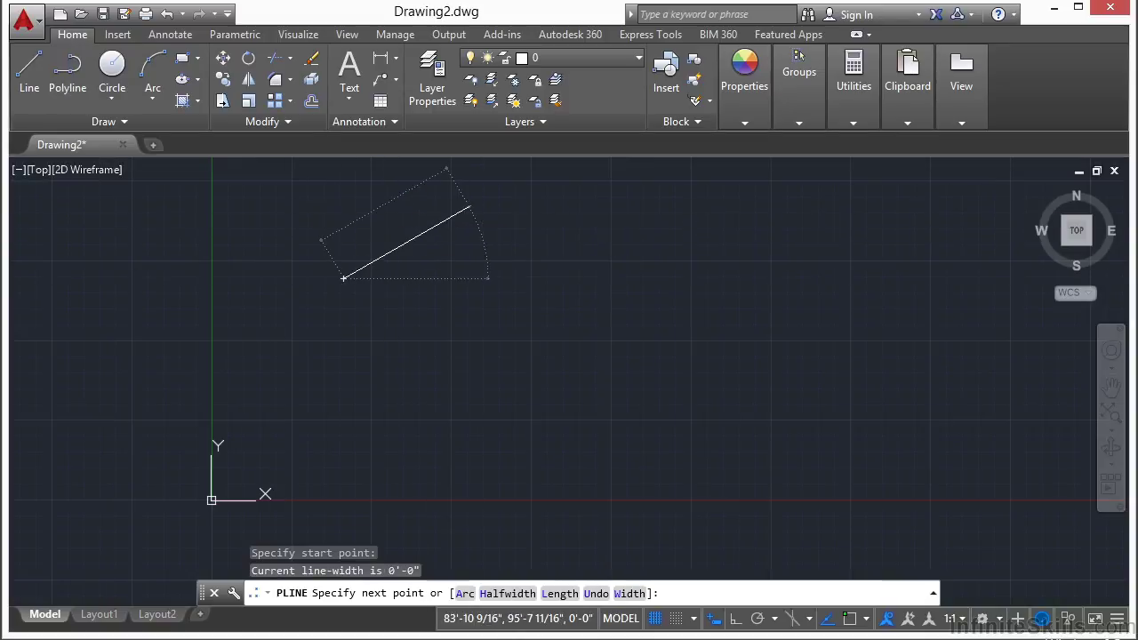
pyautogui.click(468, 207)
pyautogui.click(688, 230)
pyautogui.click(701, 404)
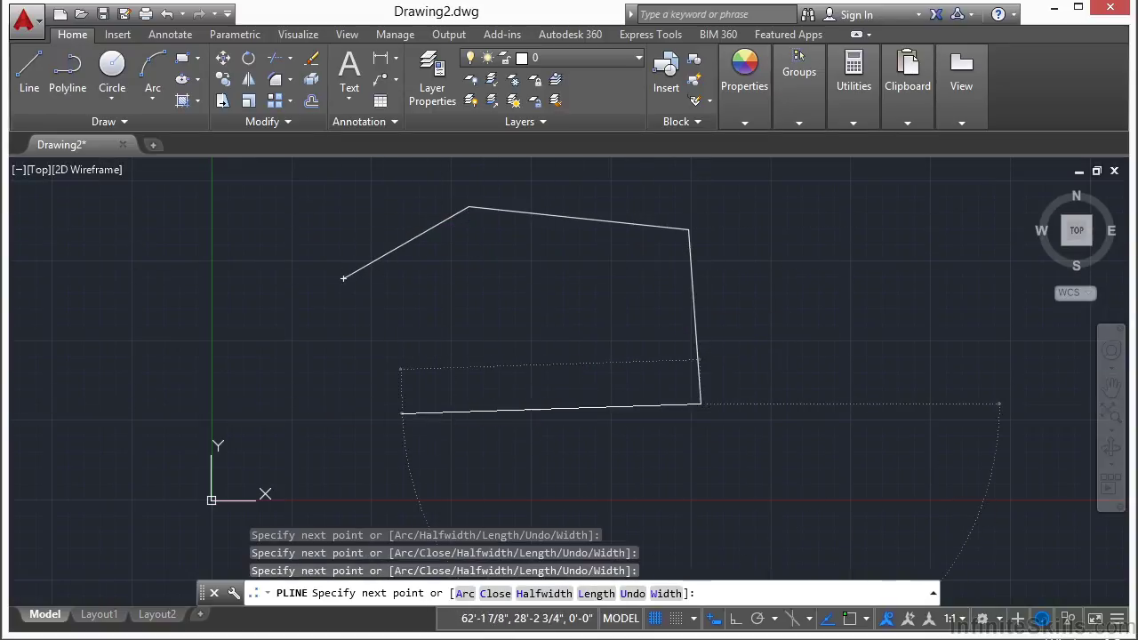
pyautogui.click(402, 413)
pyautogui.write('cl')
pyautogui.press('Return')
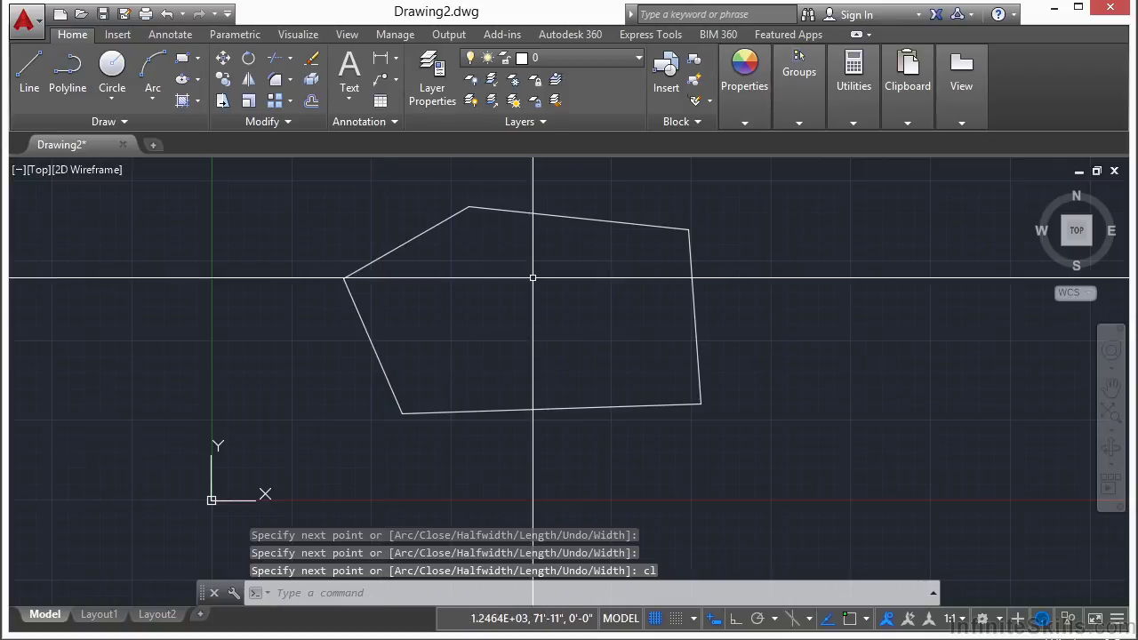
pyautogui.click(579, 218)
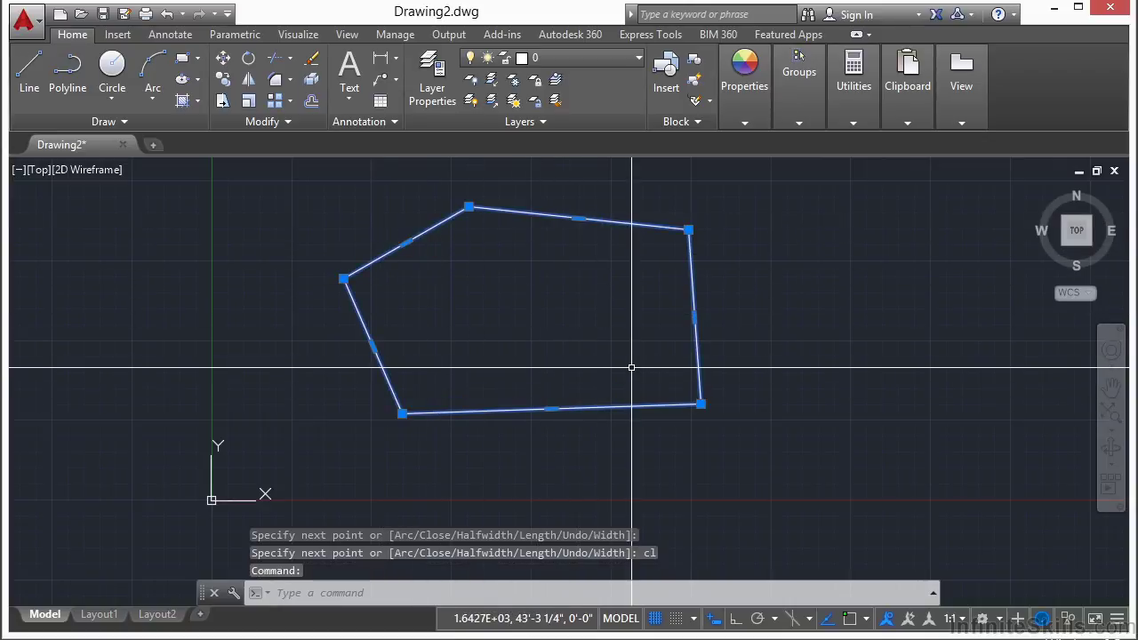
# Draw a similar closed five-sided shape with the Line command in the empty space to the right of the polyline.
pyautogui.write('l')
pyautogui.press('Return')
pyautogui.moveTo(716, 302); pyautogui.dragTo(471, 299, button='middle')
pyautogui.click(560, 278)
pyautogui.click(673, 215)
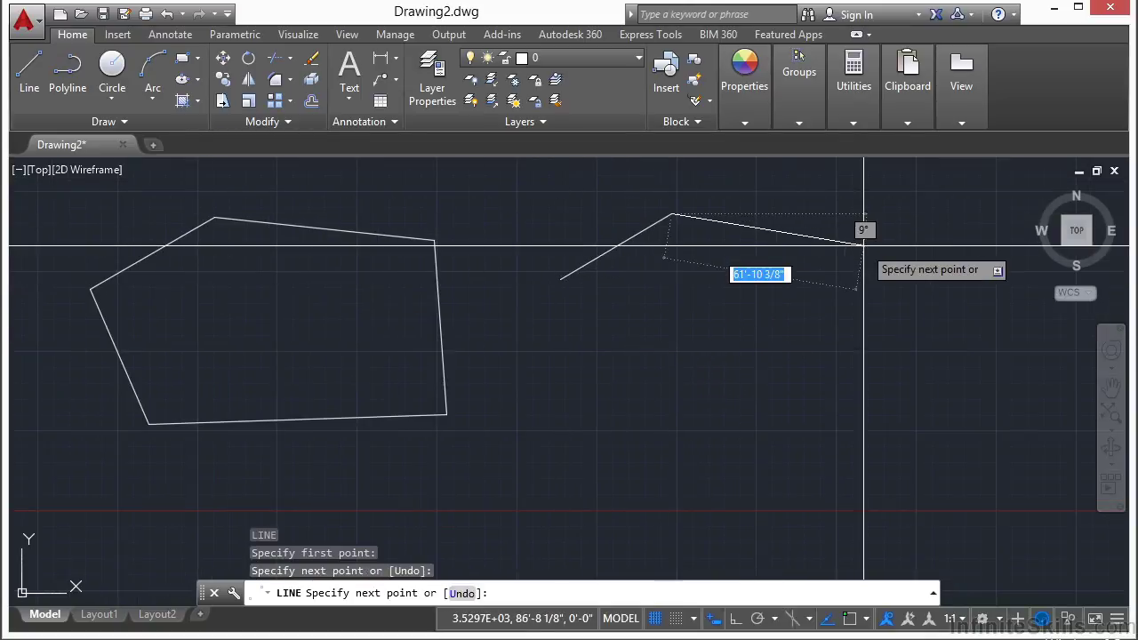
pyautogui.click(907, 243)
pyautogui.click(909, 426)
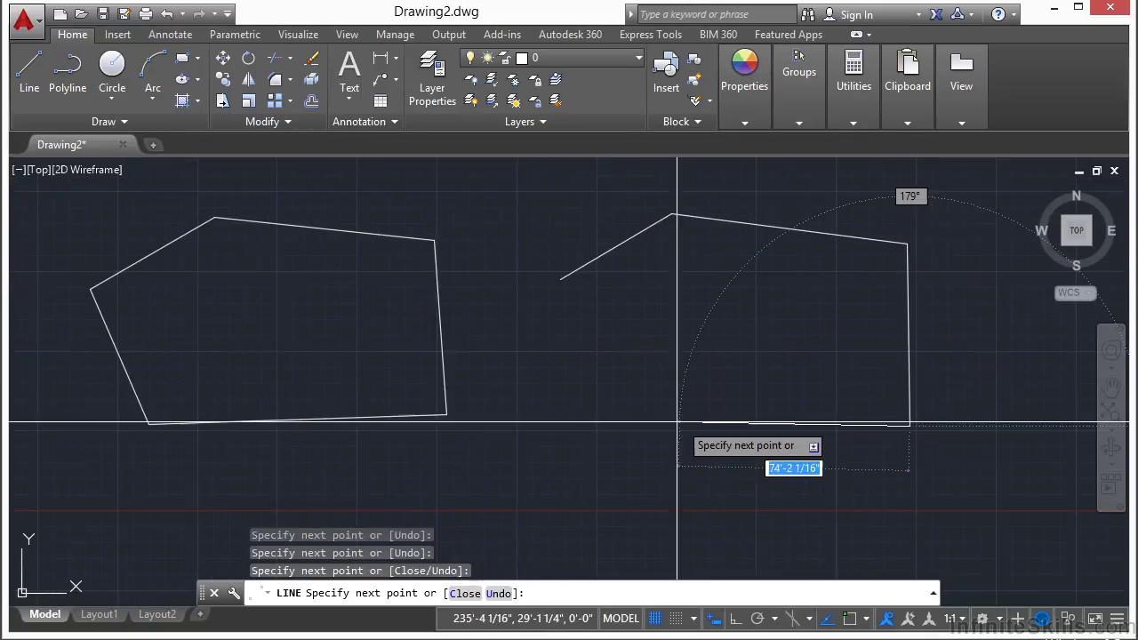
pyautogui.click(661, 426)
pyautogui.write('cl')
pyautogui.press('Return')
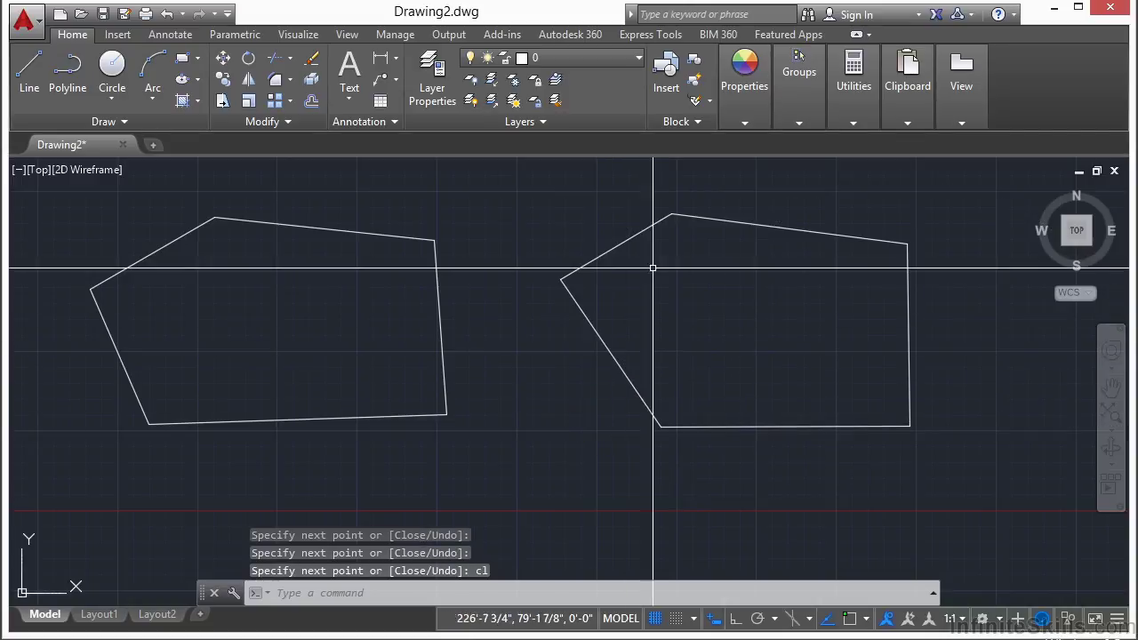
# Select individual segments of the shape made of lines to check that they are separate objects, and clear the selection.
pyautogui.click(620, 240)
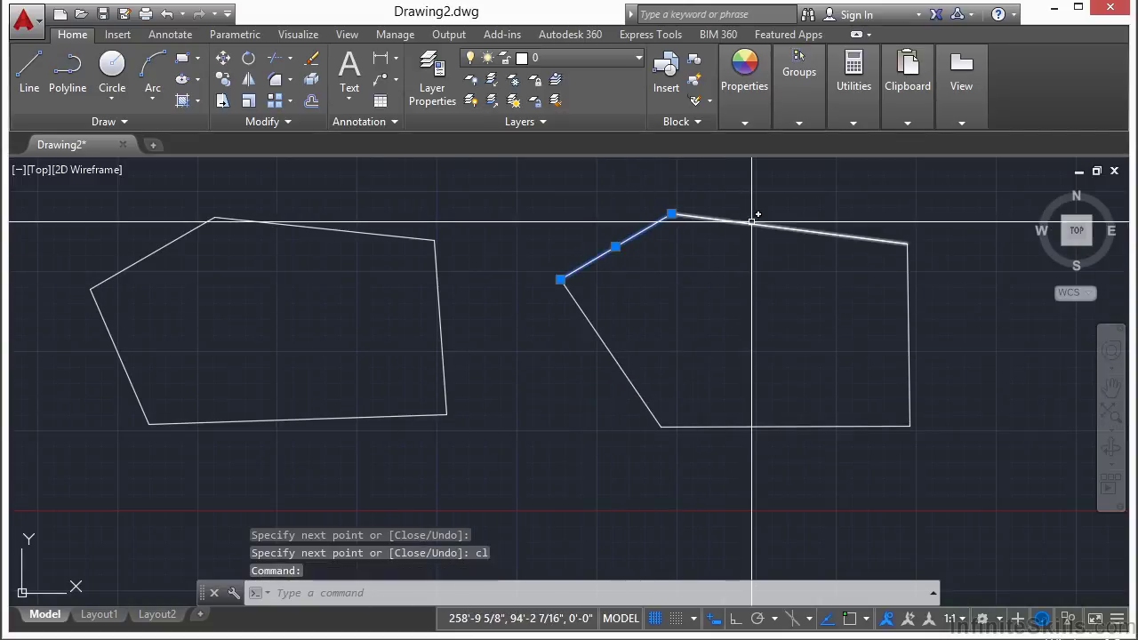
pyautogui.click(752, 221)
pyautogui.click(918, 311)
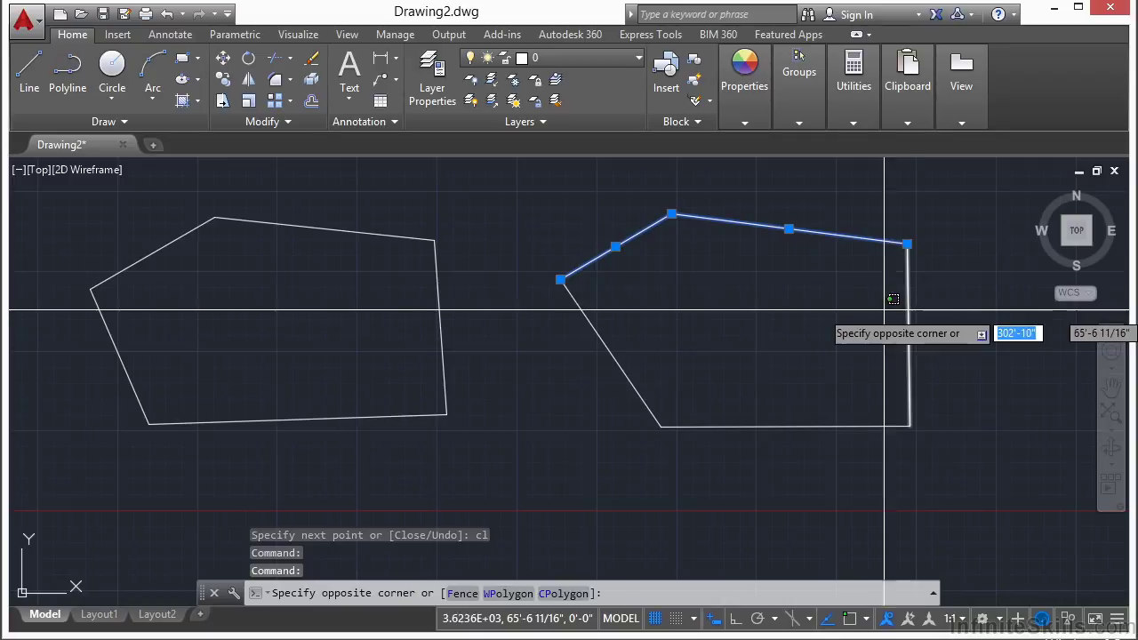
pyautogui.click(851, 312)
pyautogui.press('Escape')
pyautogui.press('Escape')
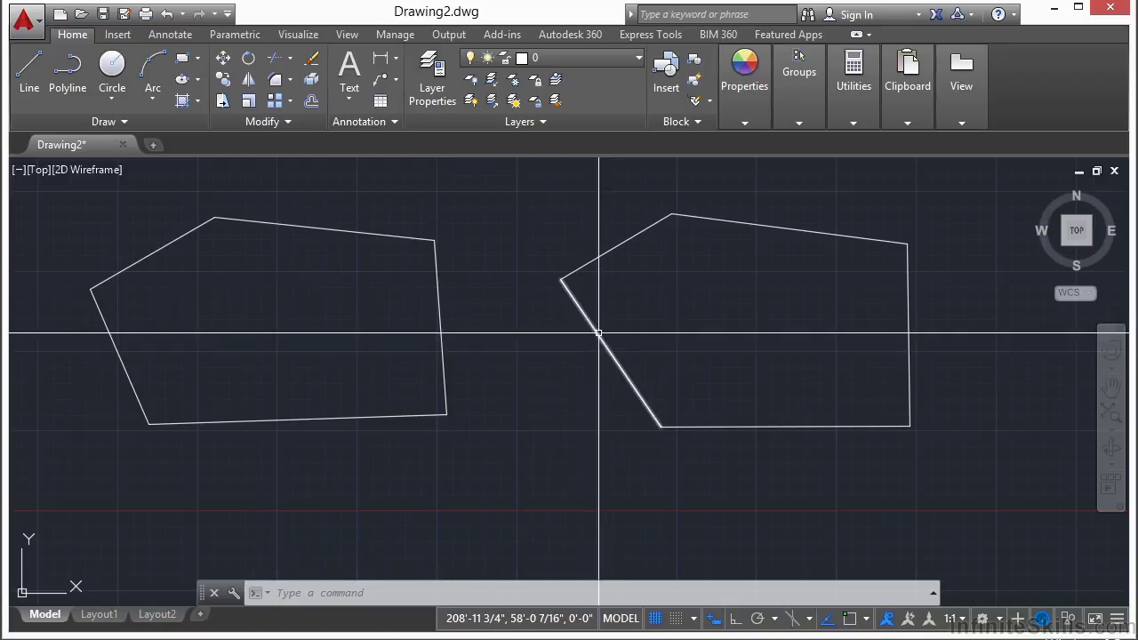
pyautogui.scroll(-2, 689, 299)
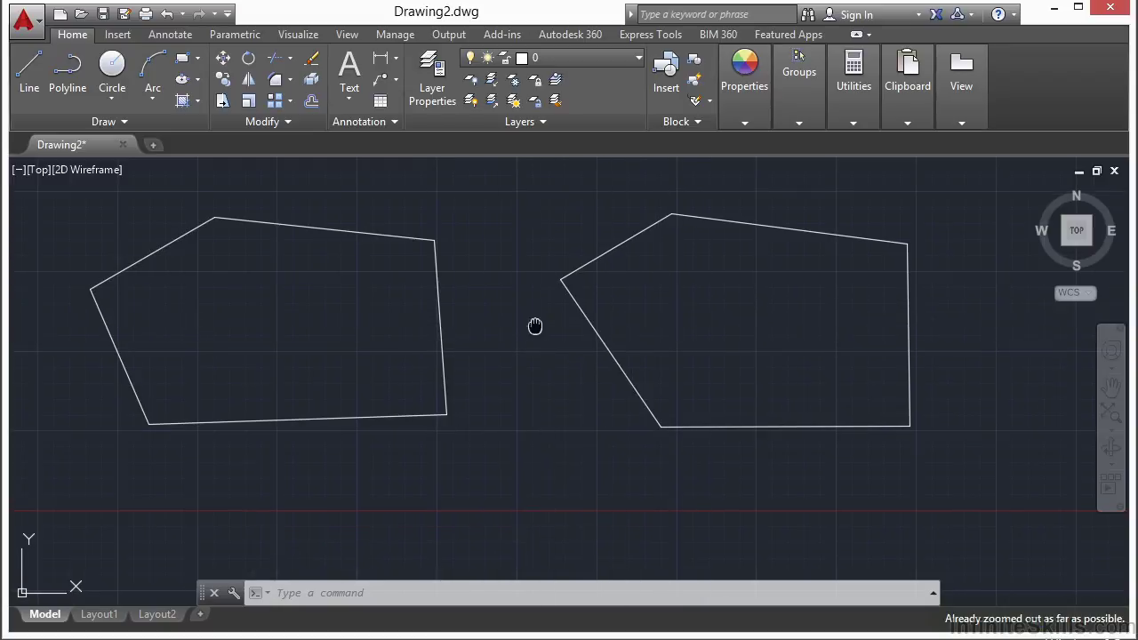
pyautogui.moveTo(534, 326); pyautogui.dragTo(589, 330, button='middle')
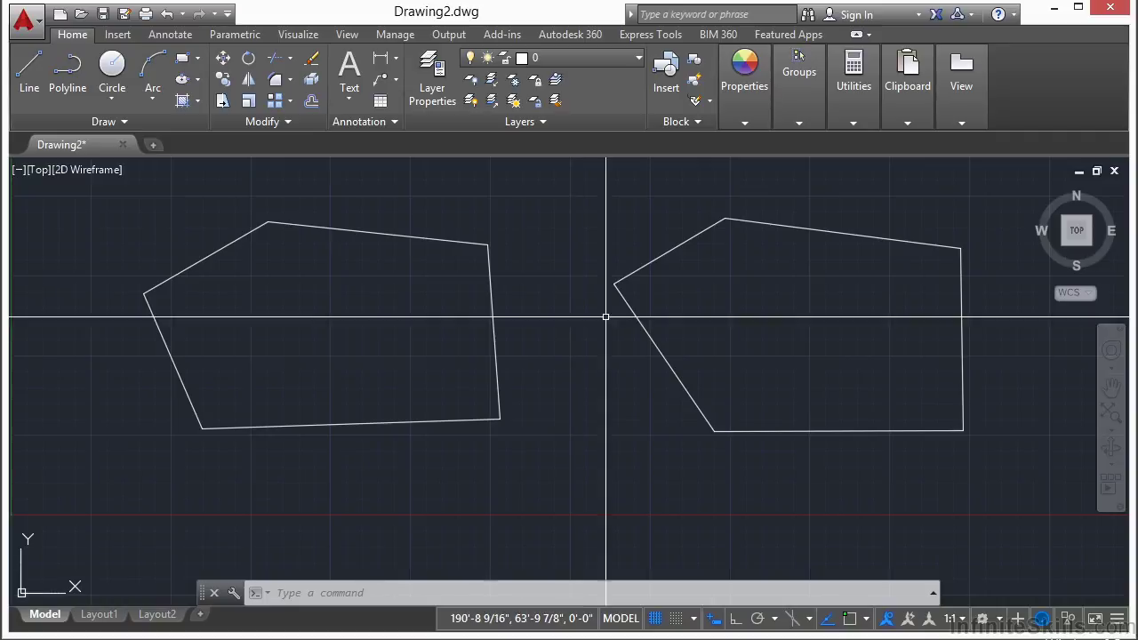
pyautogui.moveTo(572, 394); pyautogui.dragTo(590, 255, button='middle')
pyautogui.scroll(-2, 589, 255)
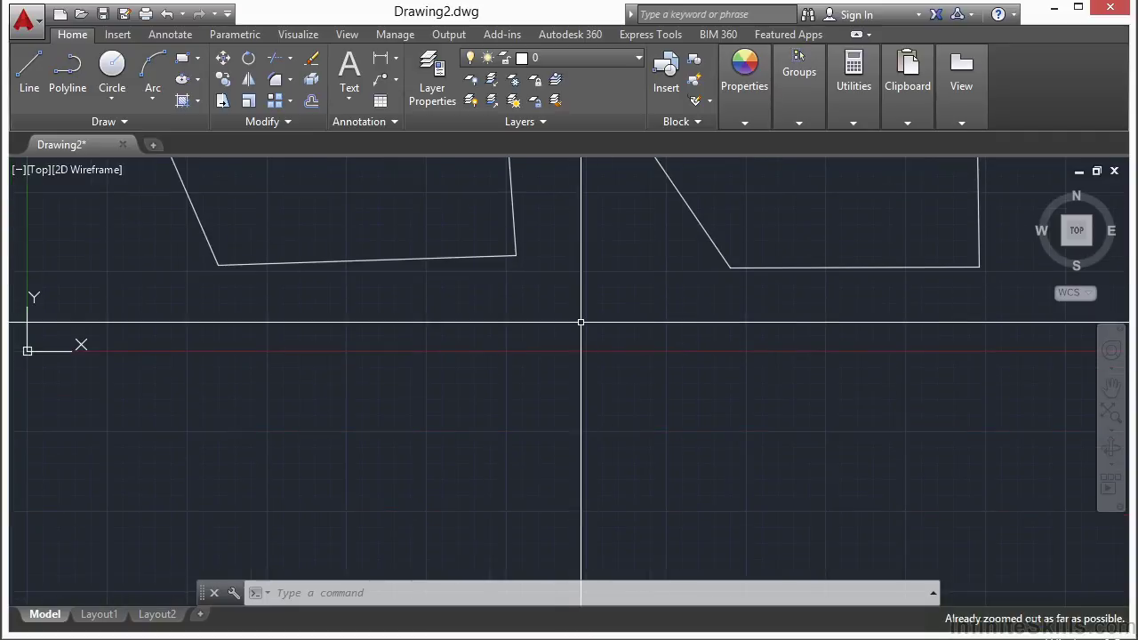
pyautogui.write('PLINE')
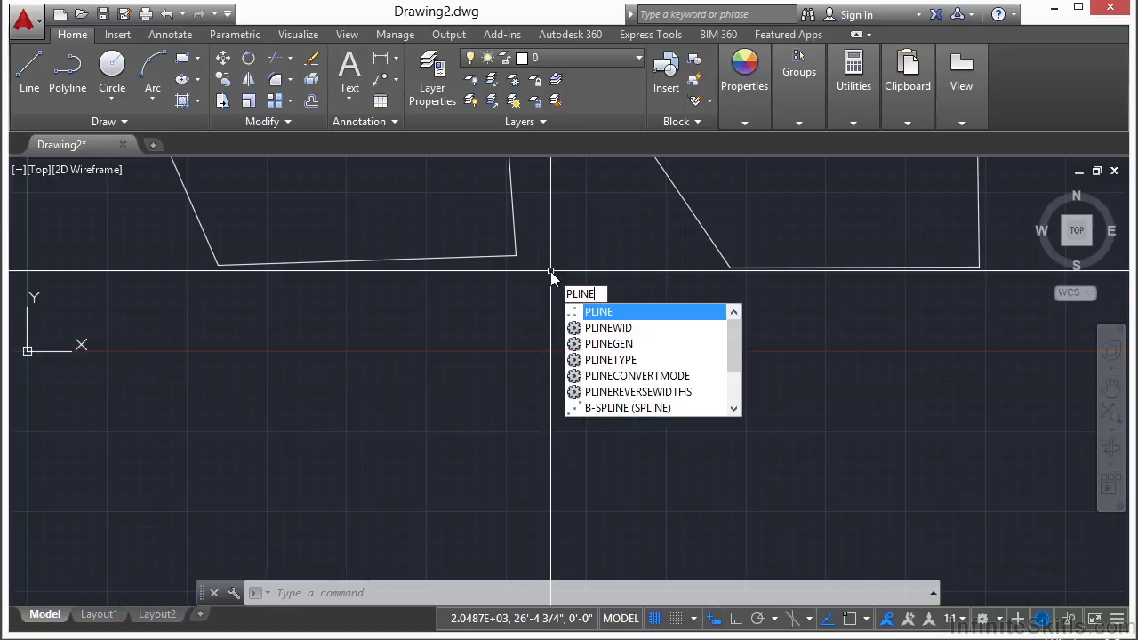
pyautogui.press('Escape')
pyautogui.press('Escape')
# Start a new polyline in the empty area below the two shapes with one straight segment rising to the right.
pyautogui.write('PL')
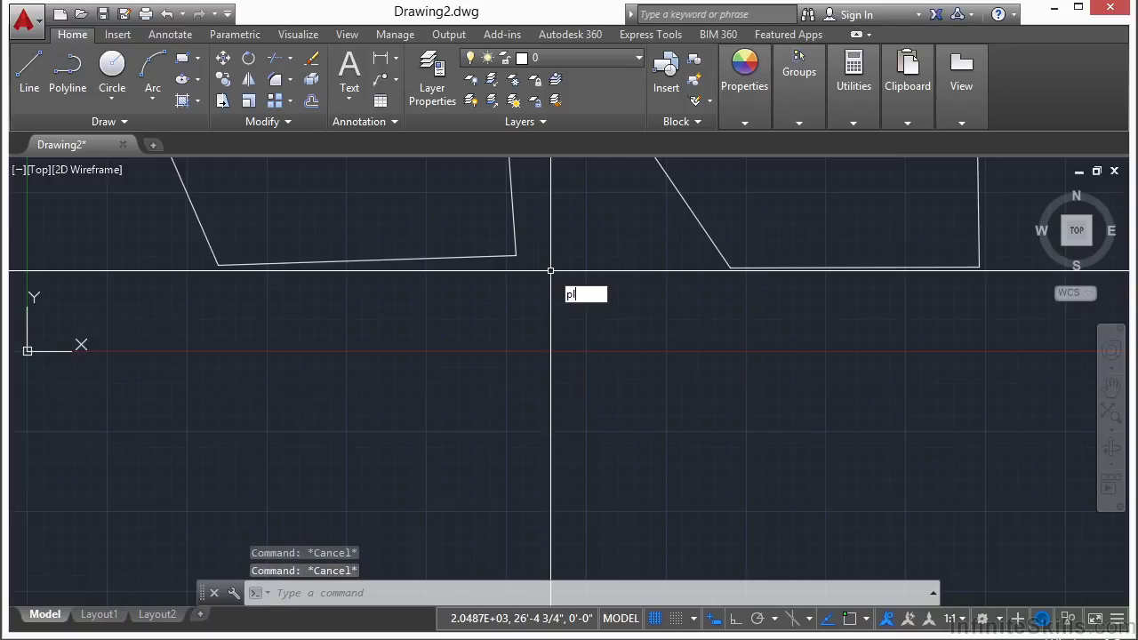
pyautogui.press('Return')
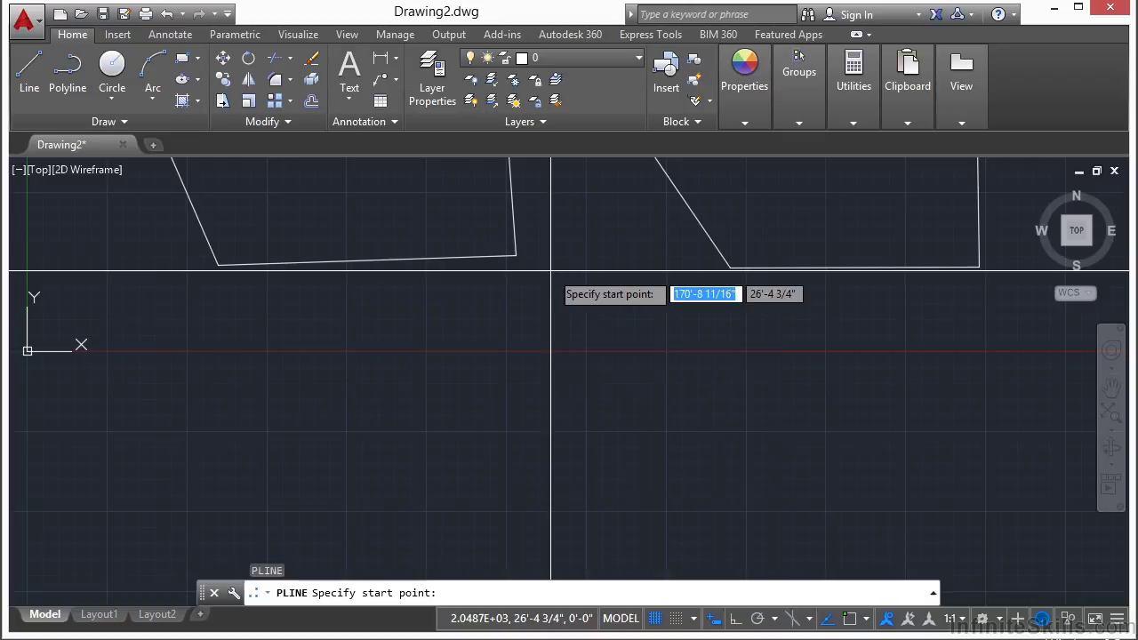
pyautogui.click(295, 422)
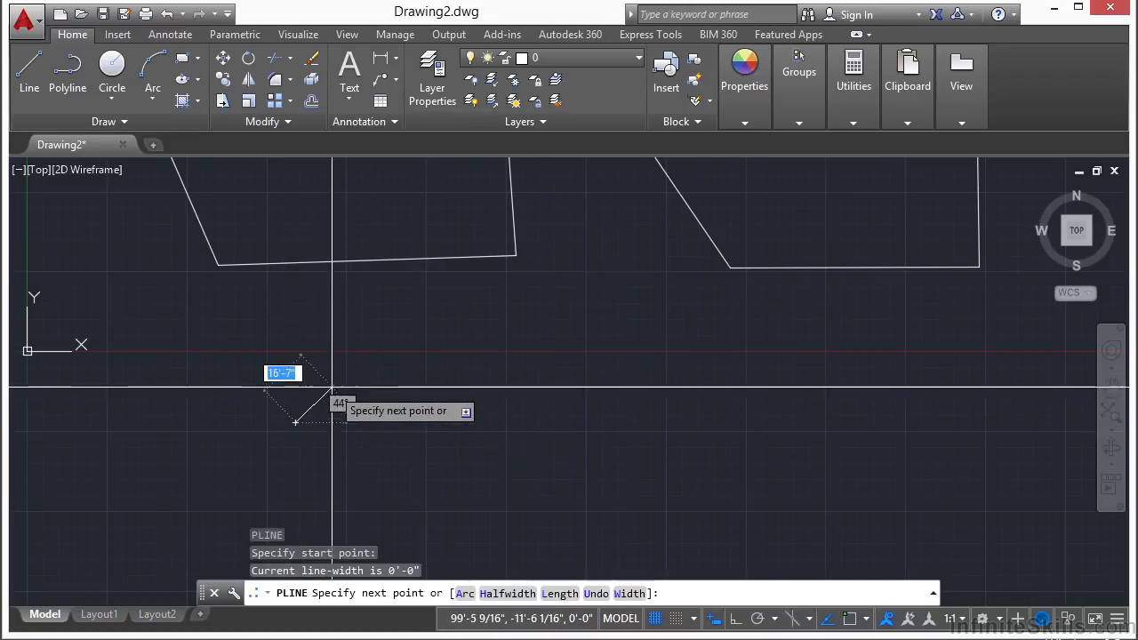
pyautogui.click(465, 328)
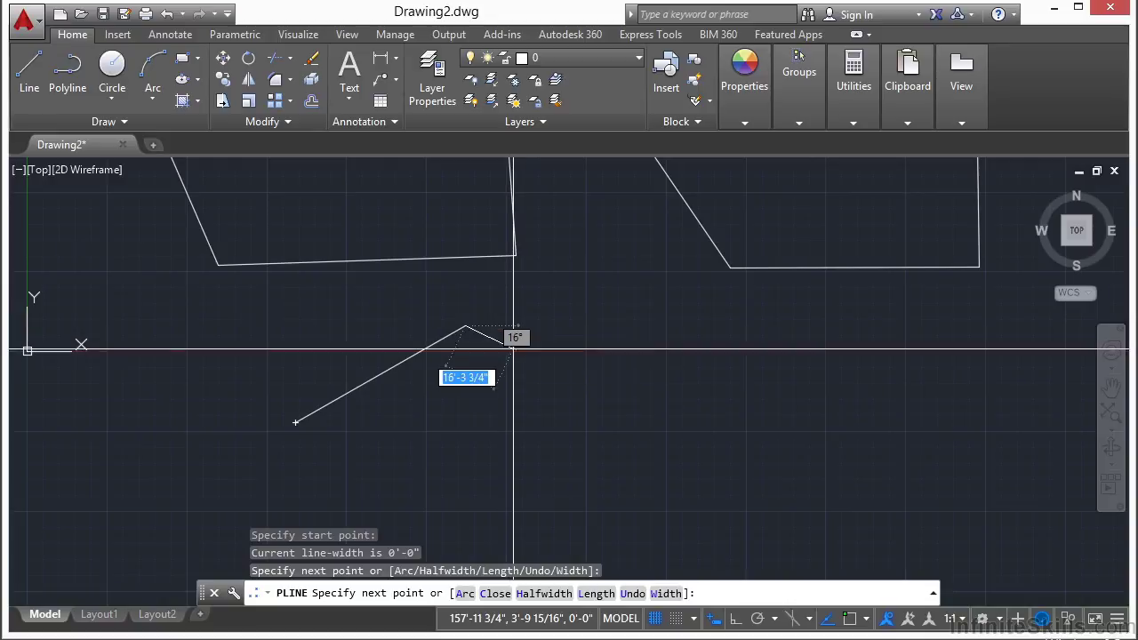
# Continue the polyline in Arc mode with a winding chain of arcs that loops inward, swings out and curves back underneath.
pyautogui.click(466, 594)
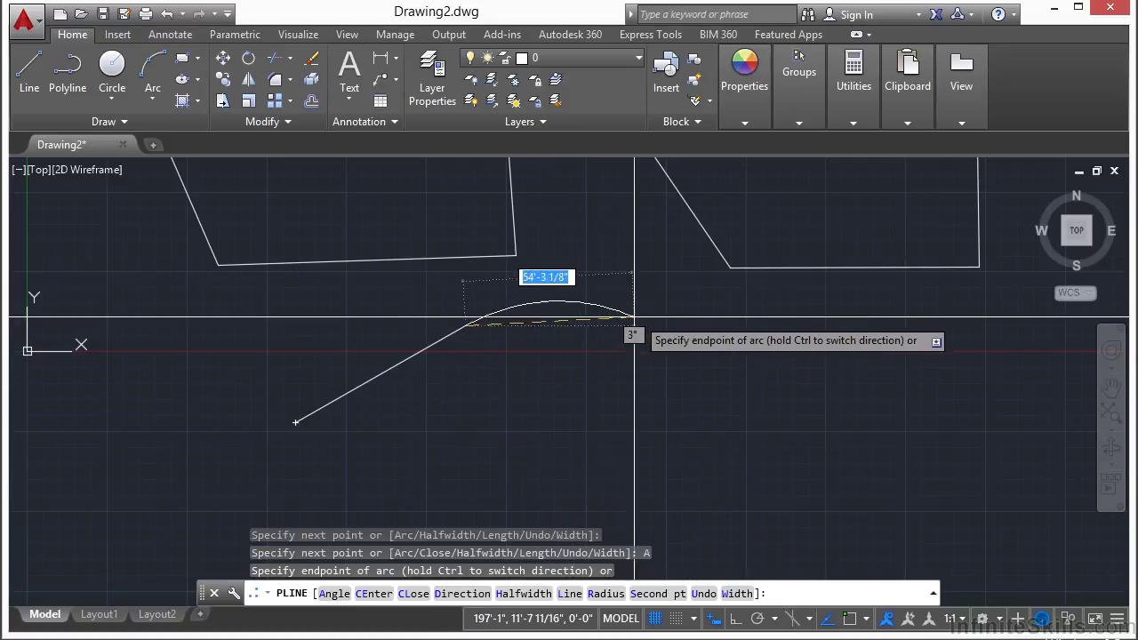
pyautogui.click(655, 362)
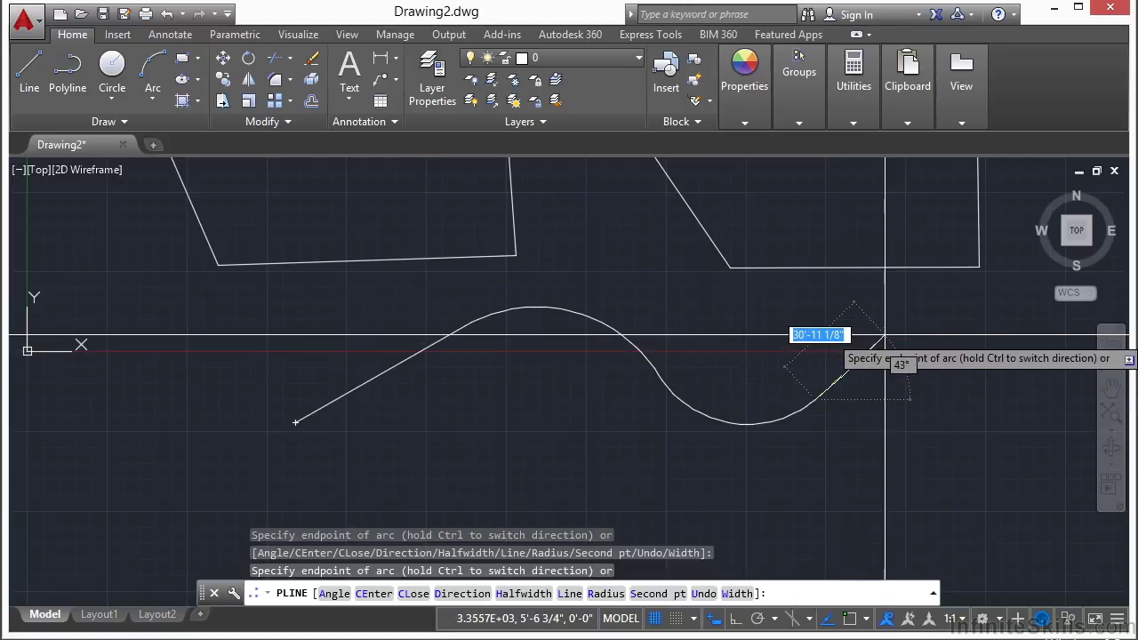
pyautogui.click(831, 360)
pyautogui.click(759, 365)
pyautogui.click(746, 403)
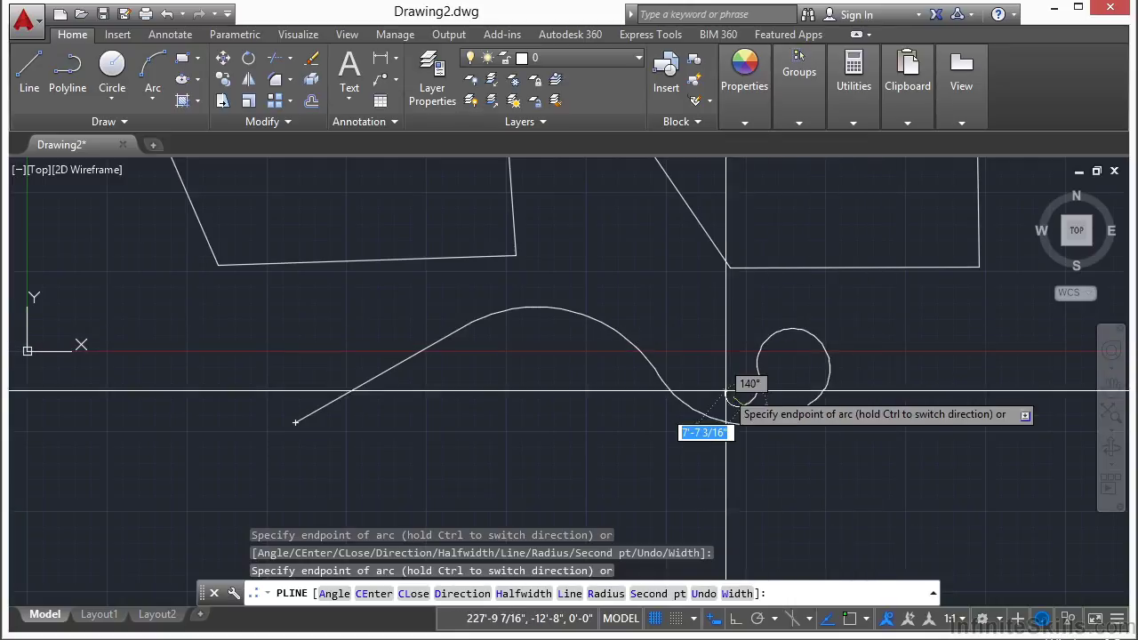
pyautogui.click(724, 355)
pyautogui.click(744, 318)
pyautogui.click(804, 296)
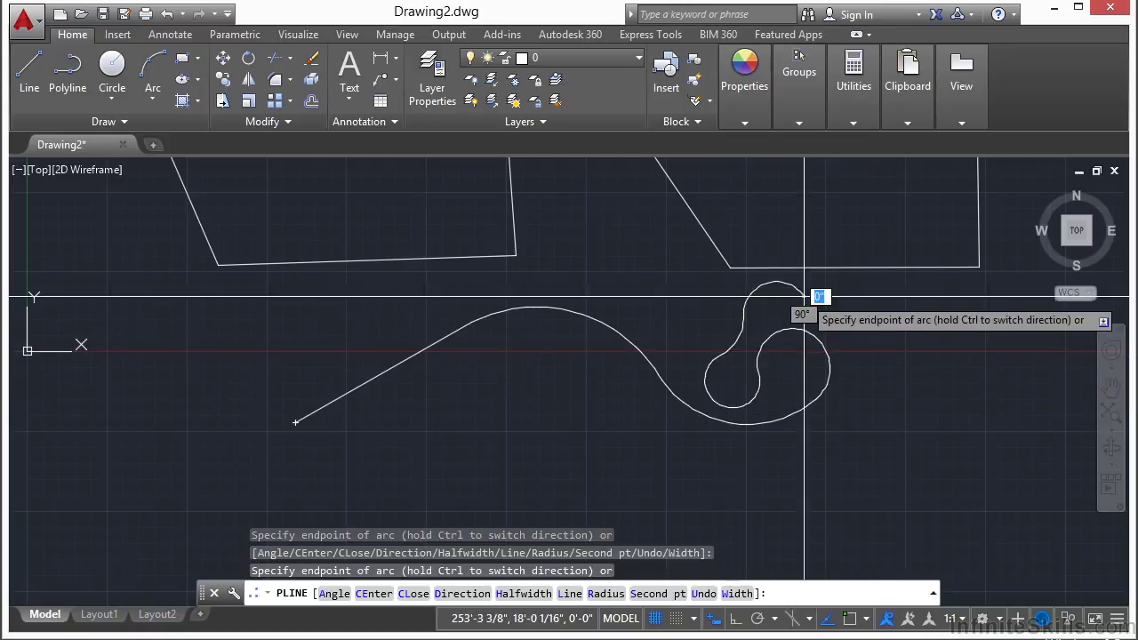
pyautogui.click(876, 325)
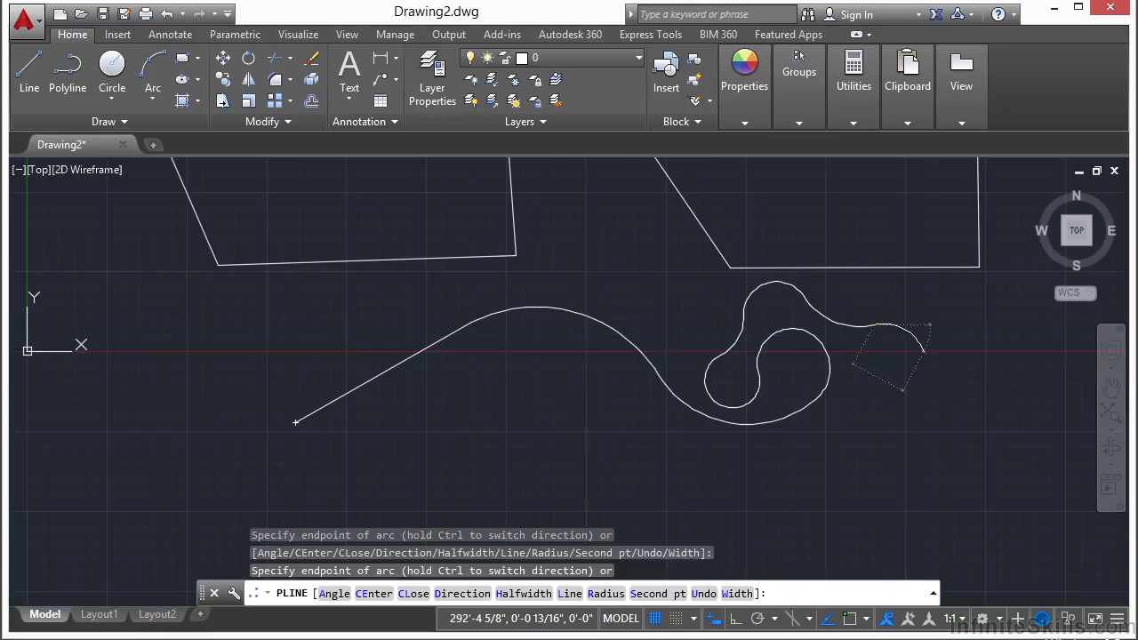
pyautogui.click(892, 449)
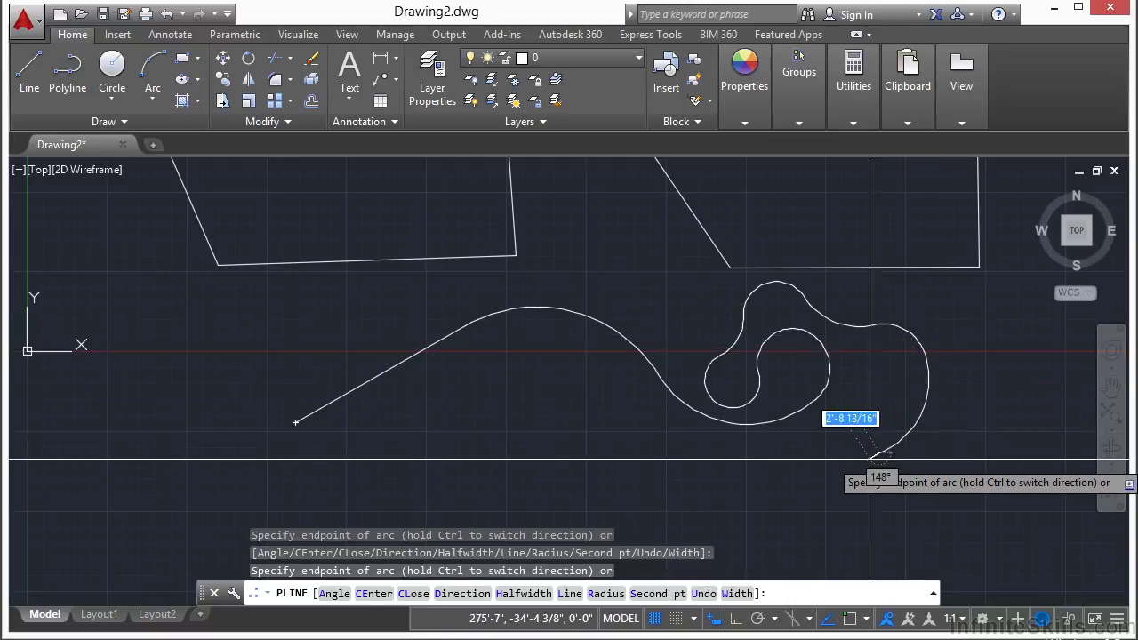
pyautogui.click(823, 468)
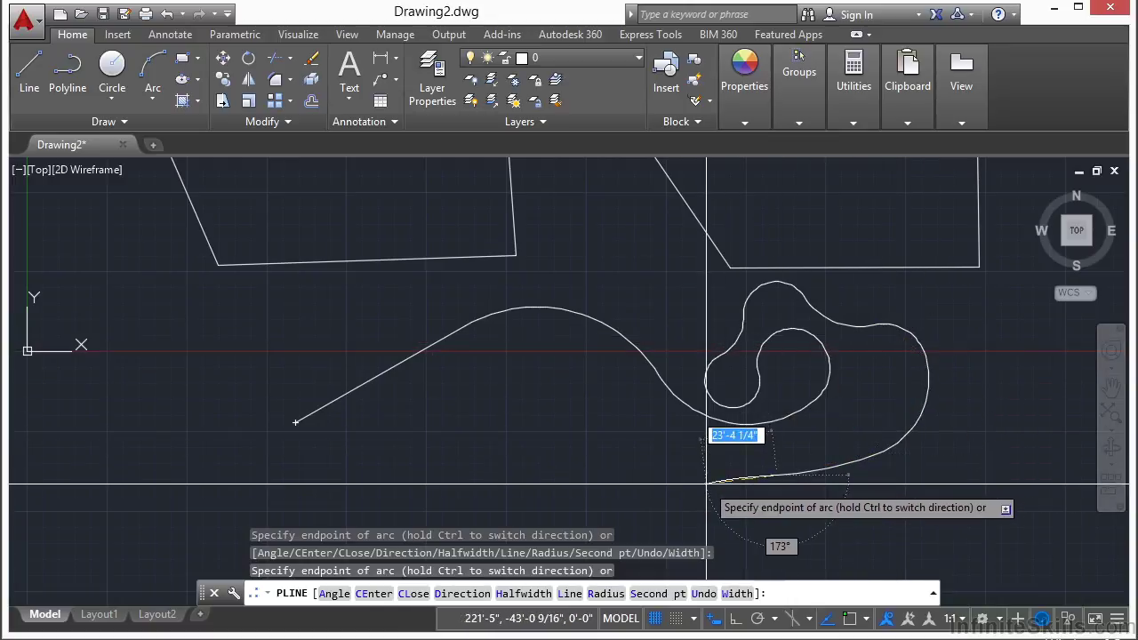
# Add a straight segment running left from the last arc, followed by an arc curving up toward the polyline's start.
pyautogui.write('l')
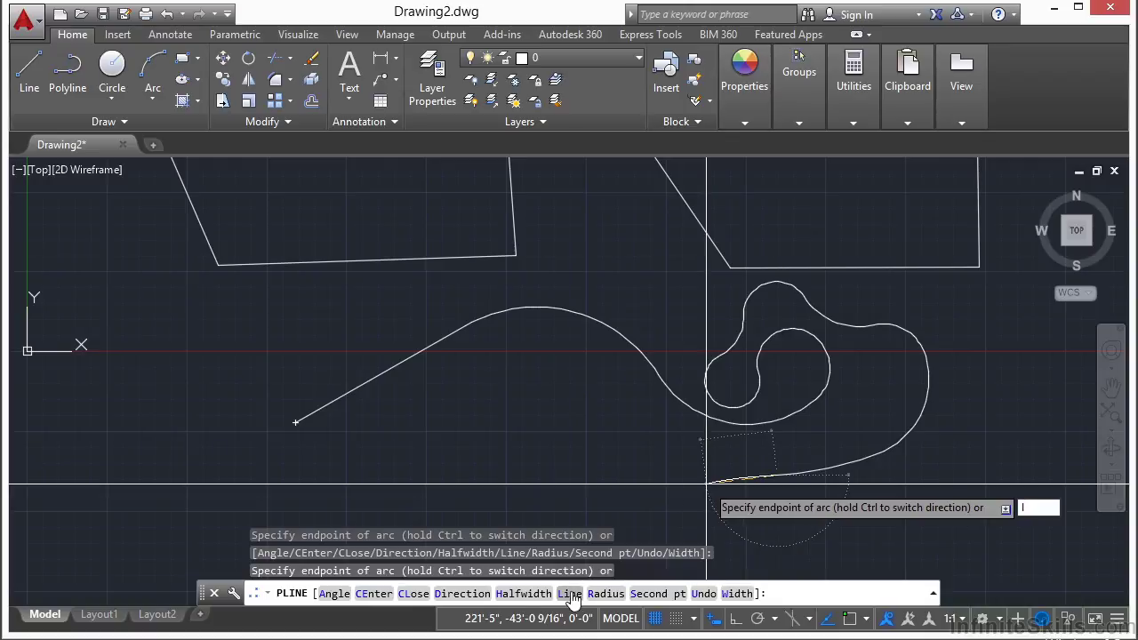
pyautogui.press('Return')
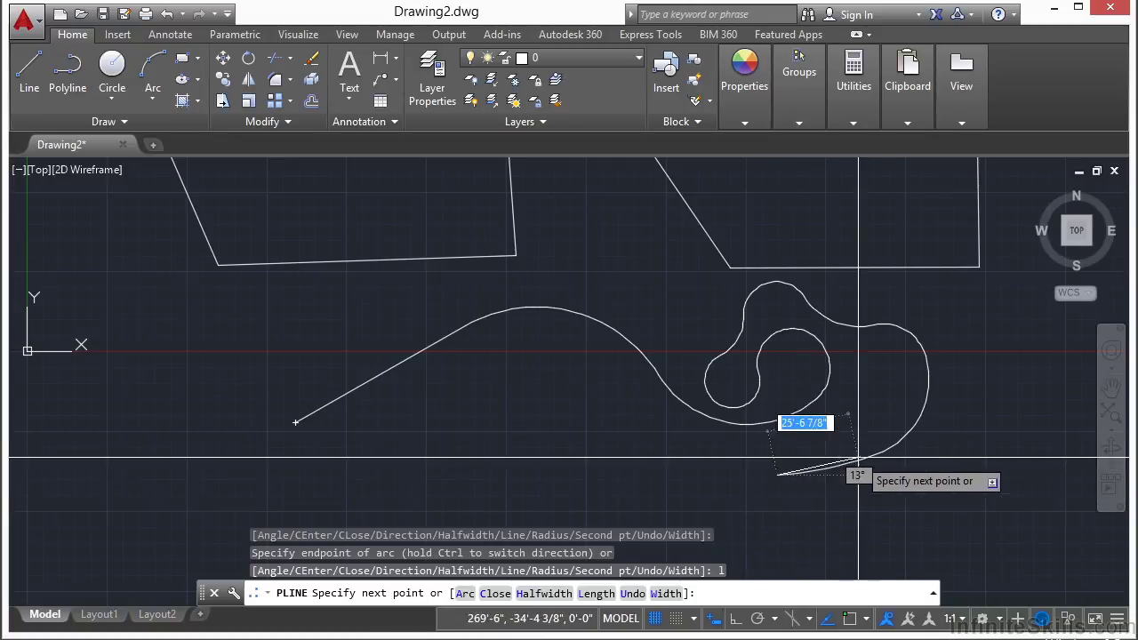
pyautogui.click(653, 478)
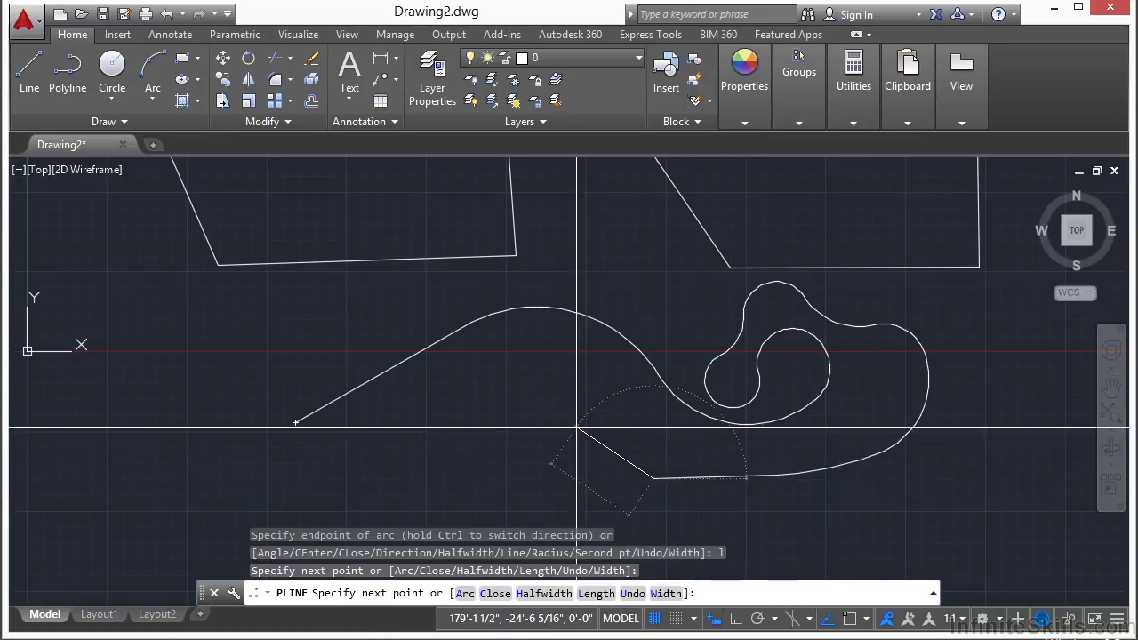
pyautogui.write('a')
pyautogui.press('Return')
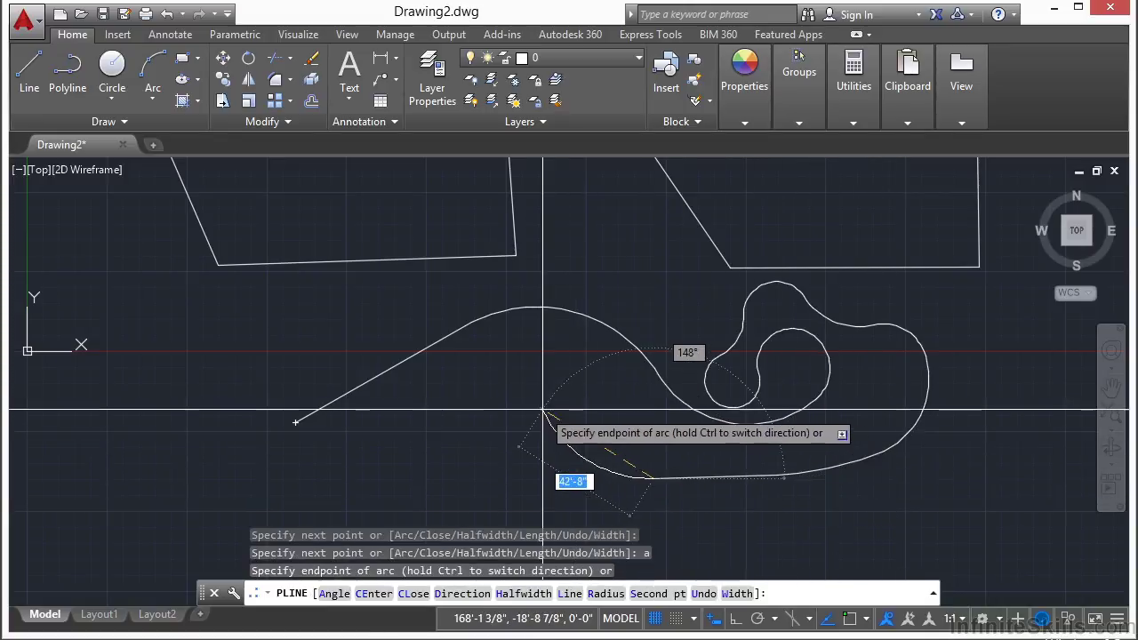
pyautogui.click(543, 410)
# Finish the polyline with a straight segment sloping down to the left, leaving a gap to its start point.
pyautogui.write('l')
pyautogui.press('Return')
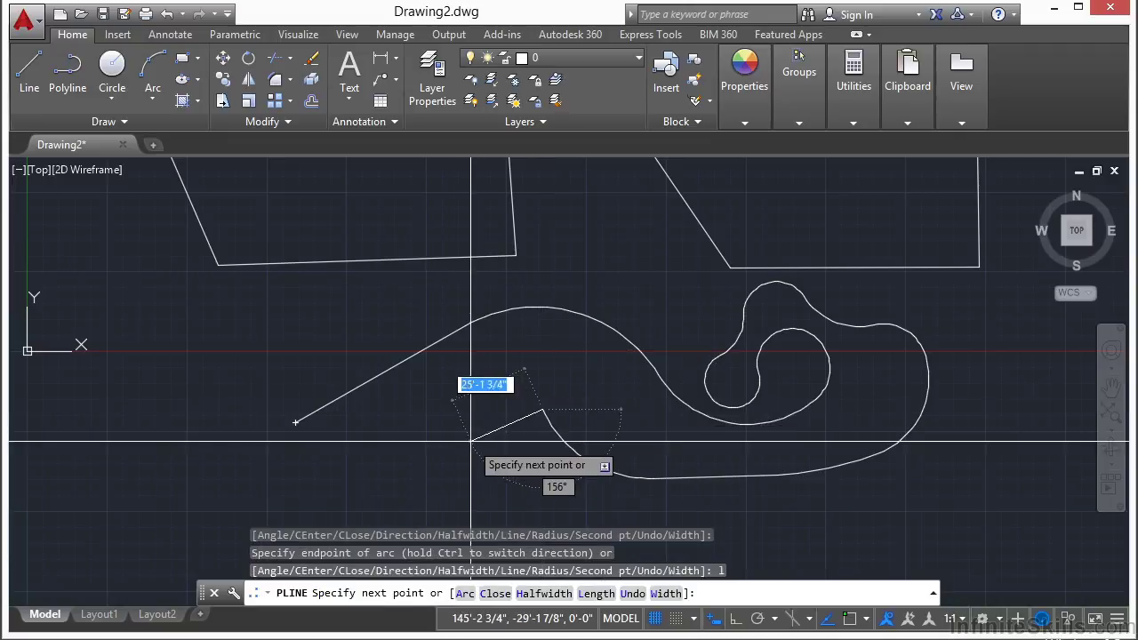
pyautogui.click(442, 447)
pyautogui.press('Return')
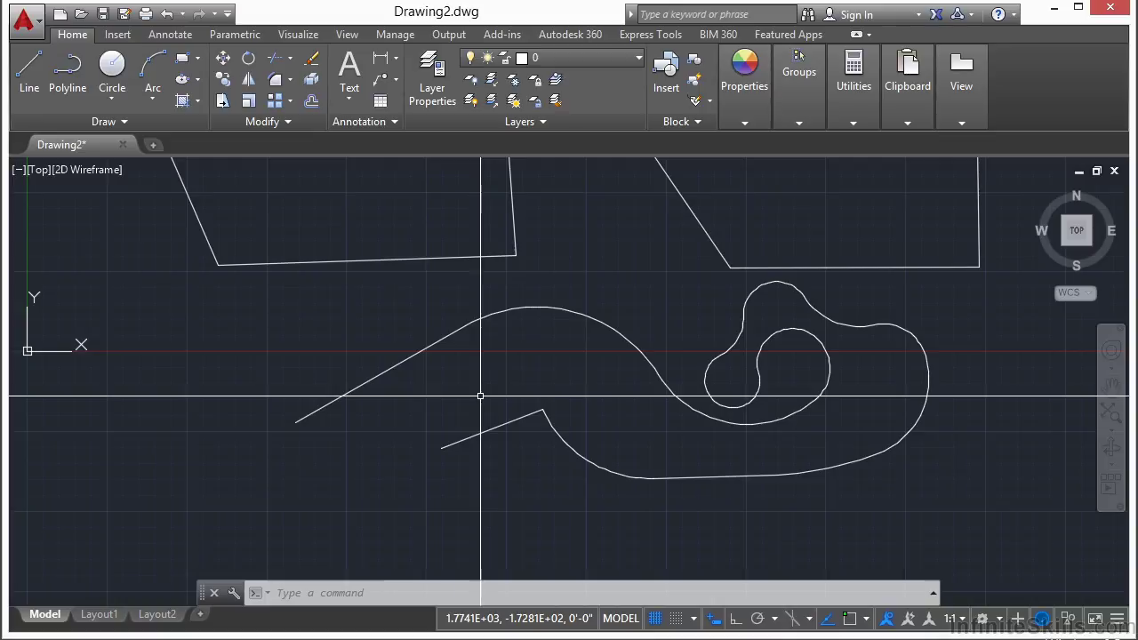
# Close the open polyline of lines and arcs using the Close option of PEDIT.
pyautogui.write('EDIt')
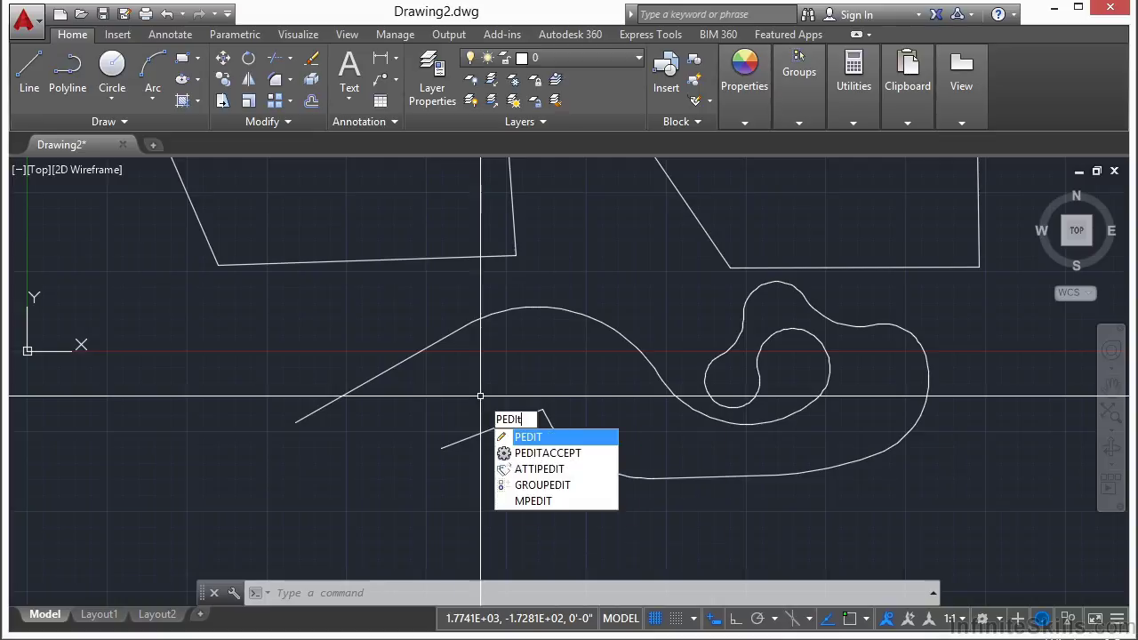
pyautogui.press('Escape')
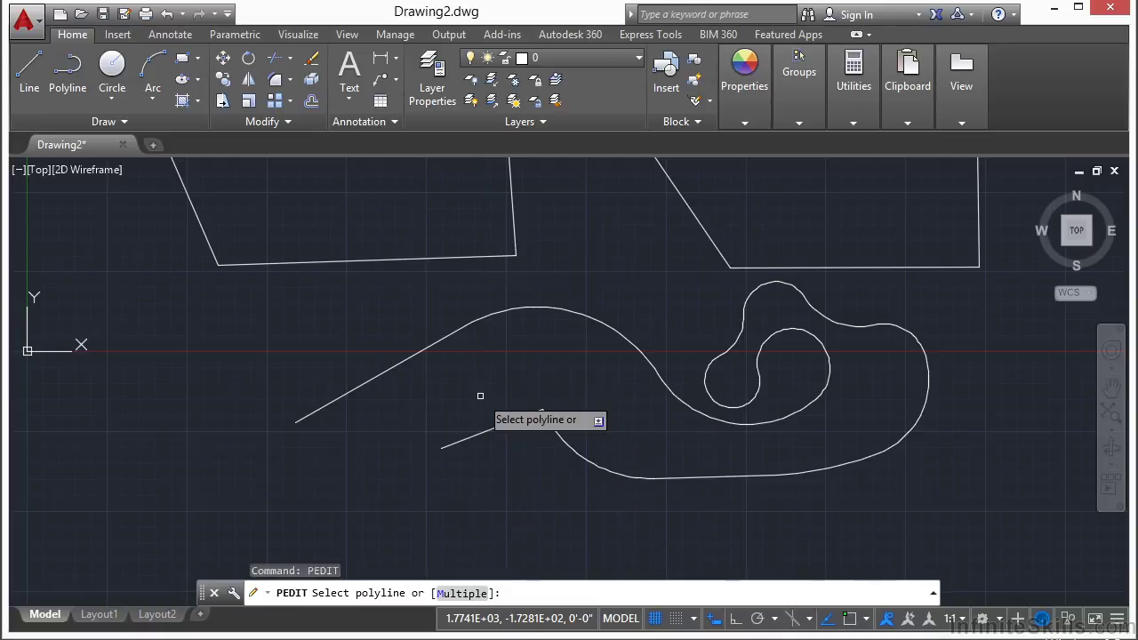
pyautogui.click(434, 345)
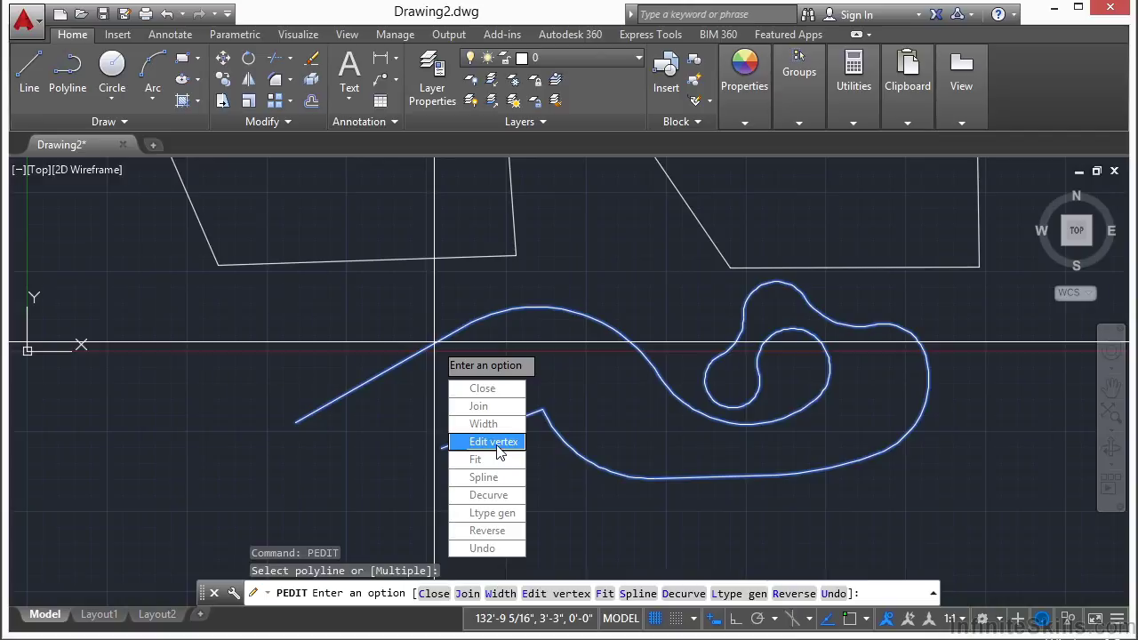
pyautogui.click(485, 389)
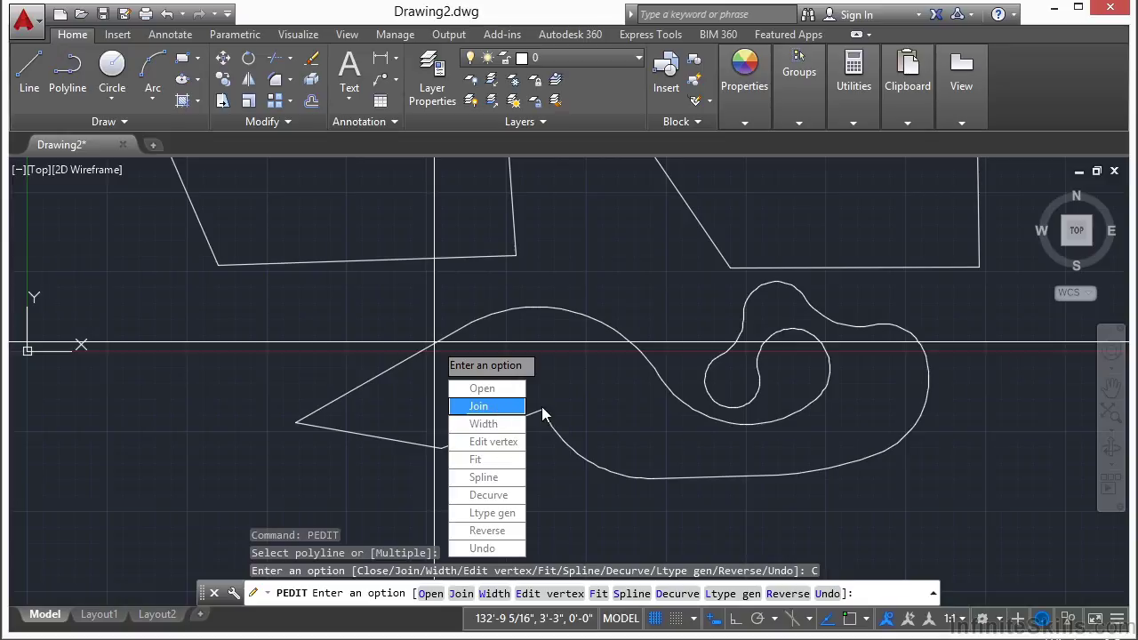
# Leave PEDIT and select three edges of the right-hand pentagon to check whether they are separate lines, then clear the selection.
pyautogui.press('Escape')
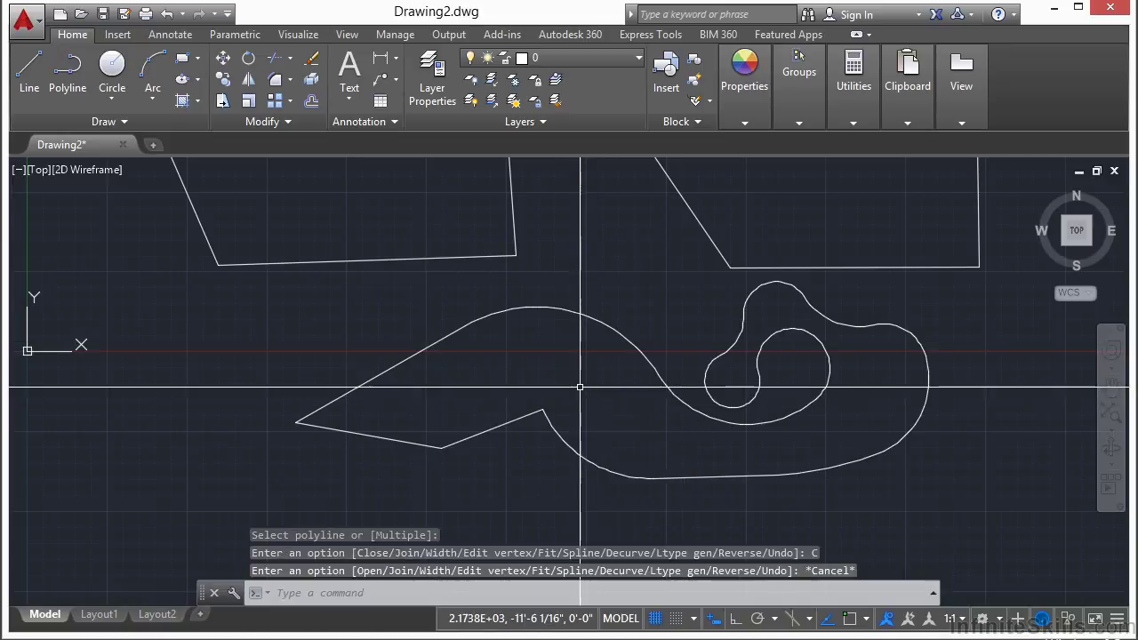
pyautogui.scroll(-2, 622, 330)
pyautogui.scroll(2, 575, 397)
pyautogui.click(731, 216)
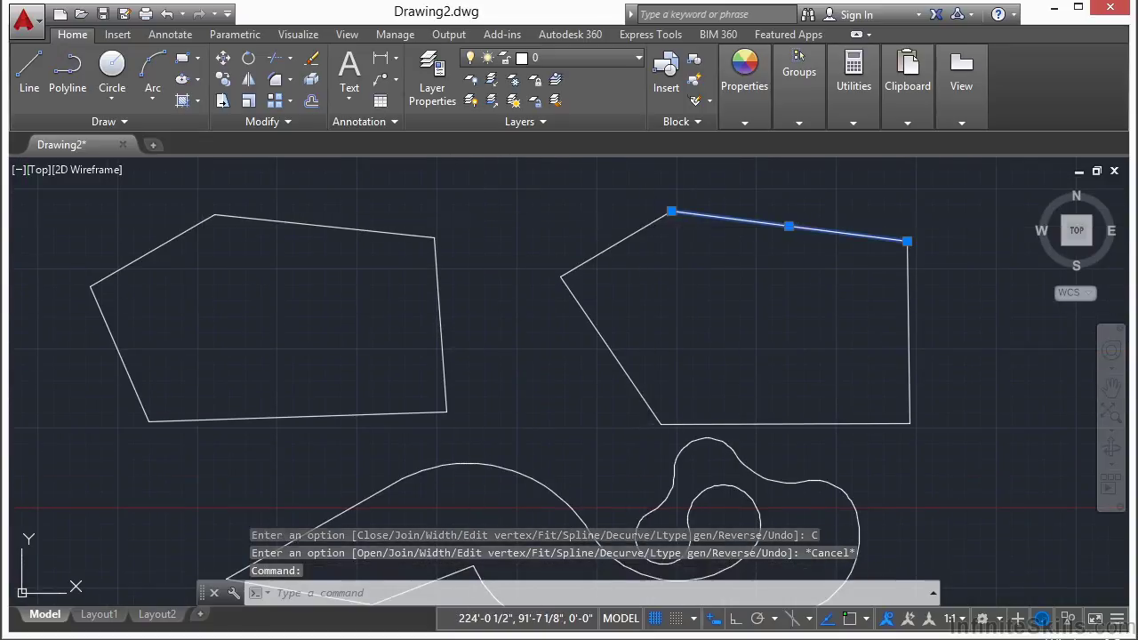
pyautogui.click(650, 224)
pyautogui.click(604, 336)
pyautogui.press('Escape')
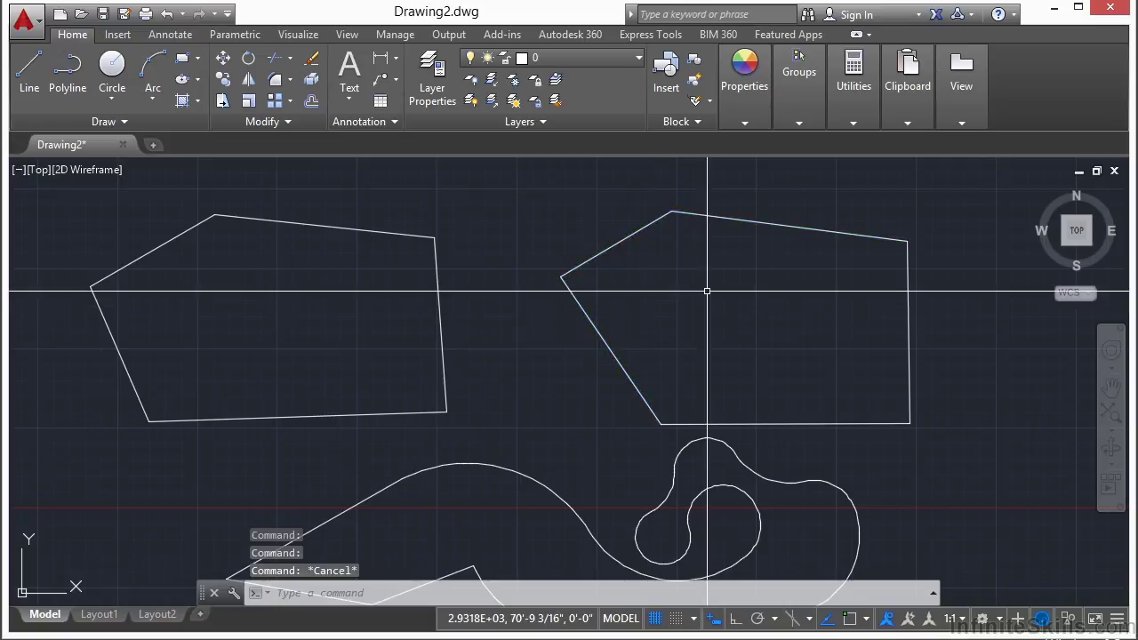
# Select the left-hand pentagon by one edge to check whether it is a single polyline, then clear the selection.
pyautogui.click(438, 267)
pyautogui.click(394, 259)
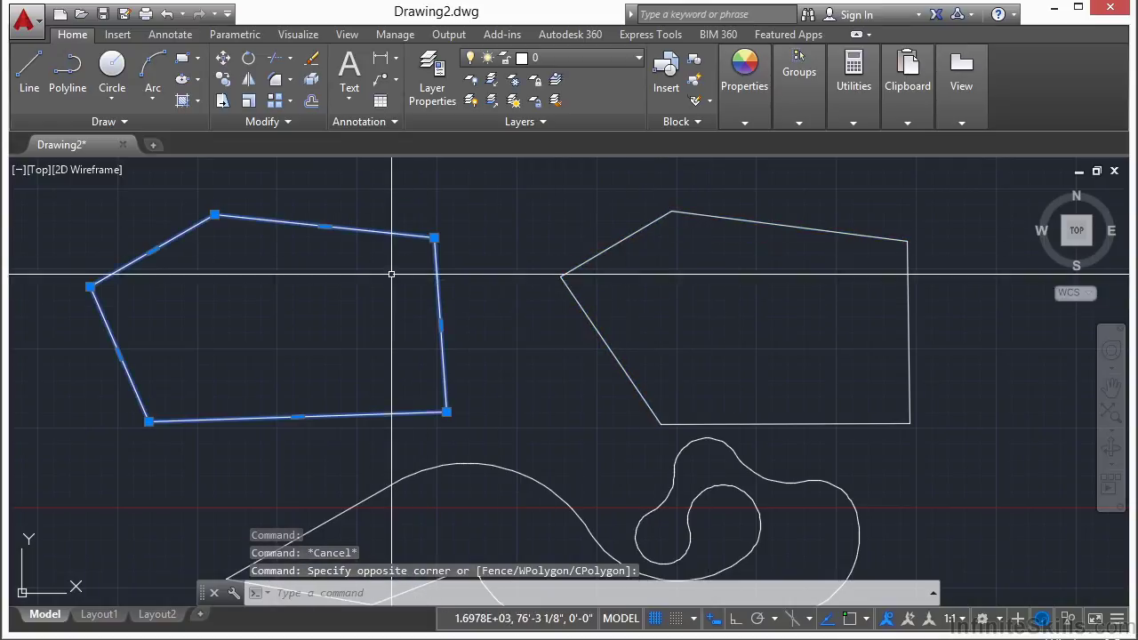
pyautogui.press('Escape')
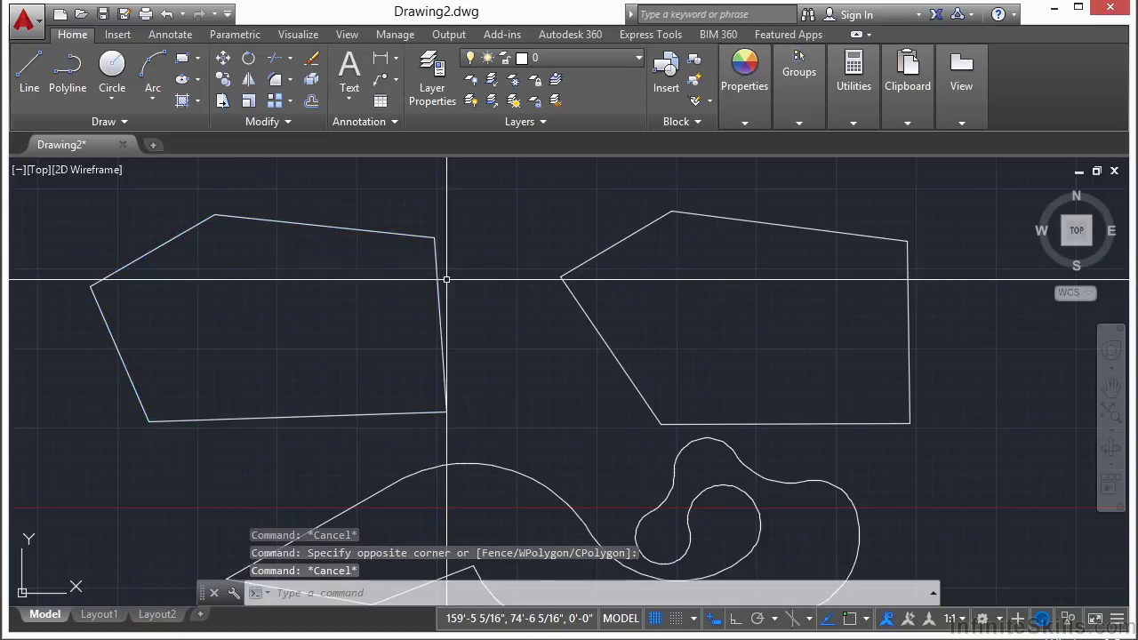
# Run PEDIT on the upper-left line of the right-hand pentagon and turn it into a polyline.
pyautogui.write('pedit')
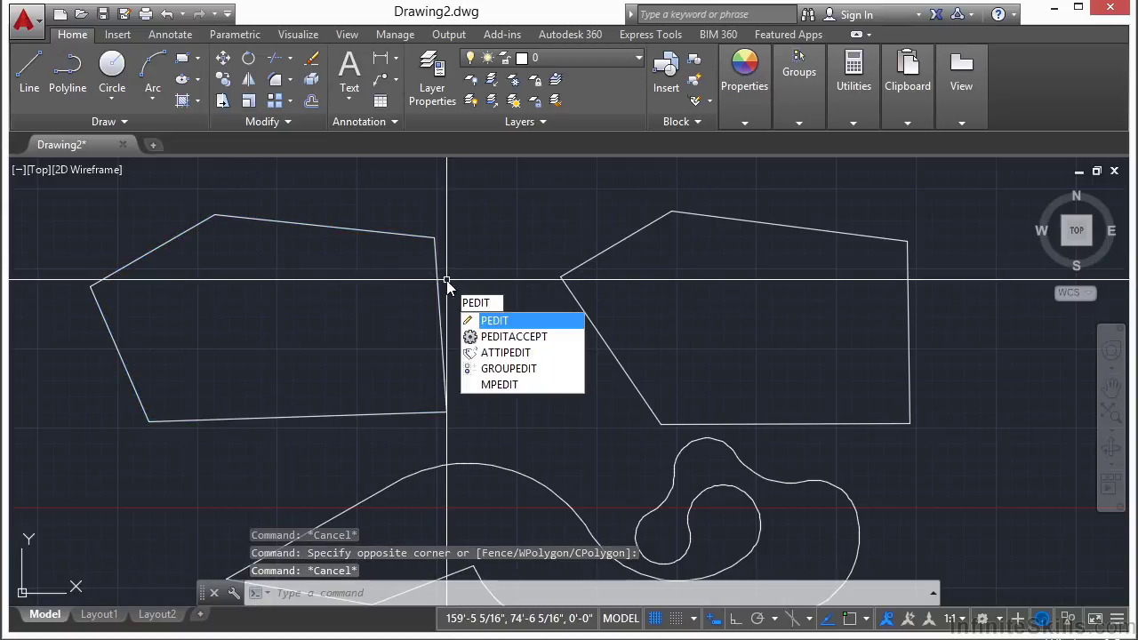
pyautogui.press('Return')
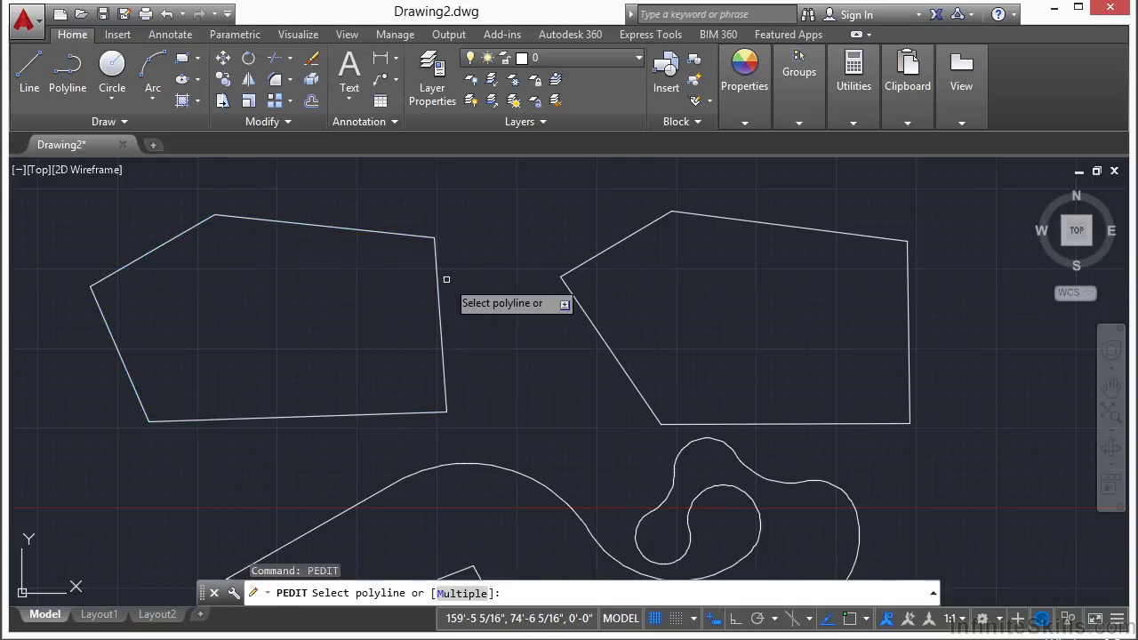
pyautogui.click(640, 231)
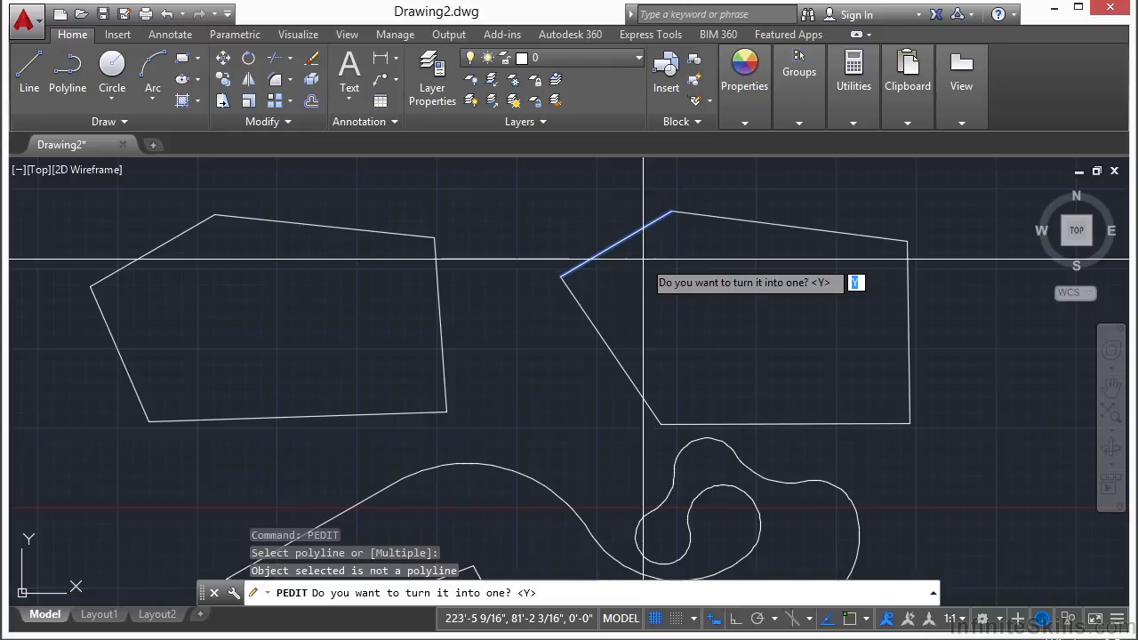
pyautogui.press('Return')
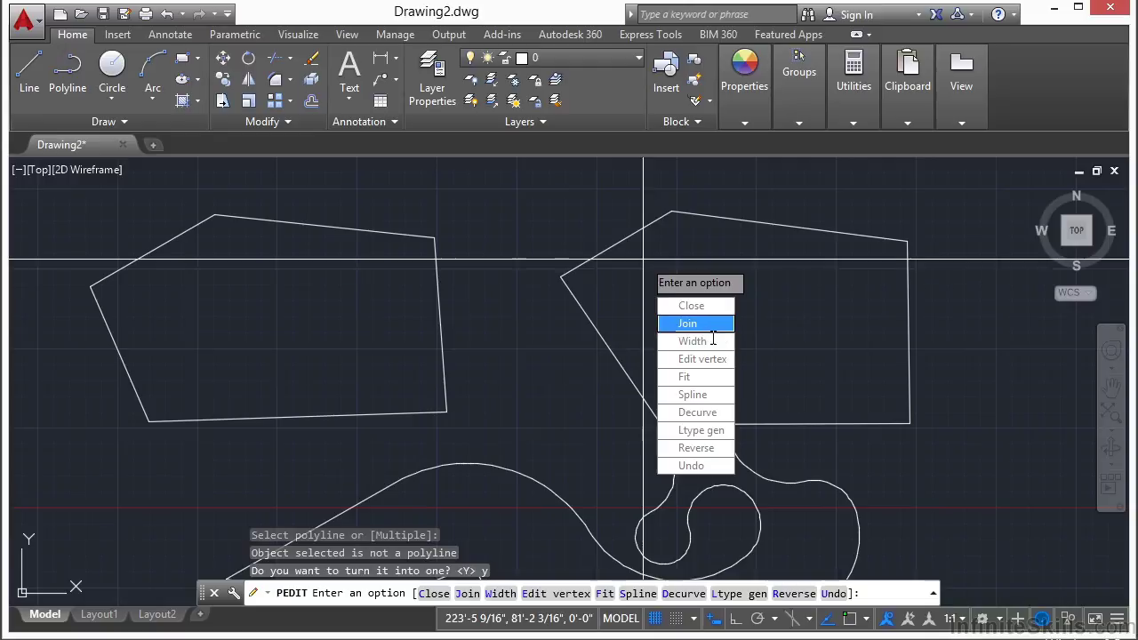
# Join all five lines of the right-hand pentagon into one polyline, end PEDIT, and check the shape by selecting it.
pyautogui.click(703, 323)
pyautogui.click(627, 237)
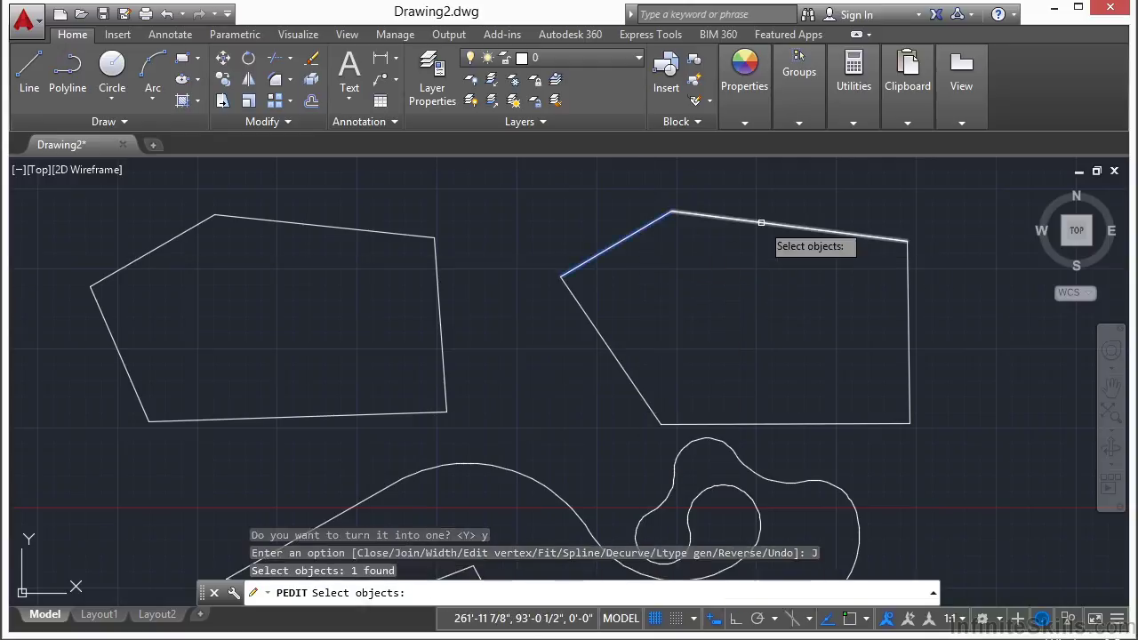
pyautogui.click(845, 233)
pyautogui.click(908, 293)
pyautogui.click(871, 402)
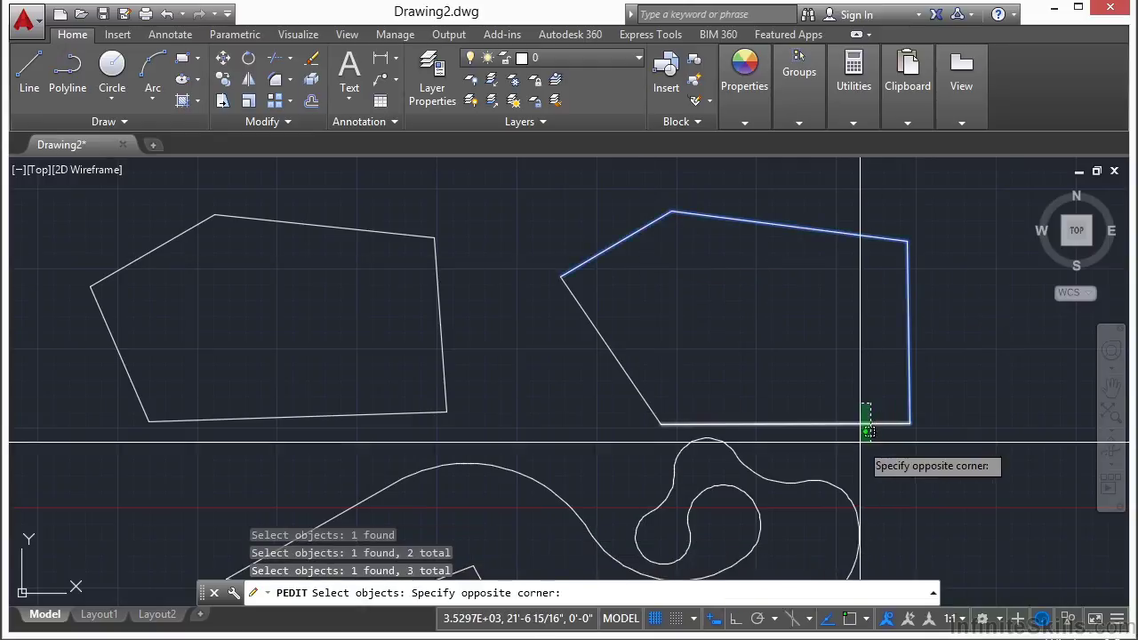
pyautogui.click(858, 446)
pyautogui.click(704, 349)
pyautogui.click(559, 395)
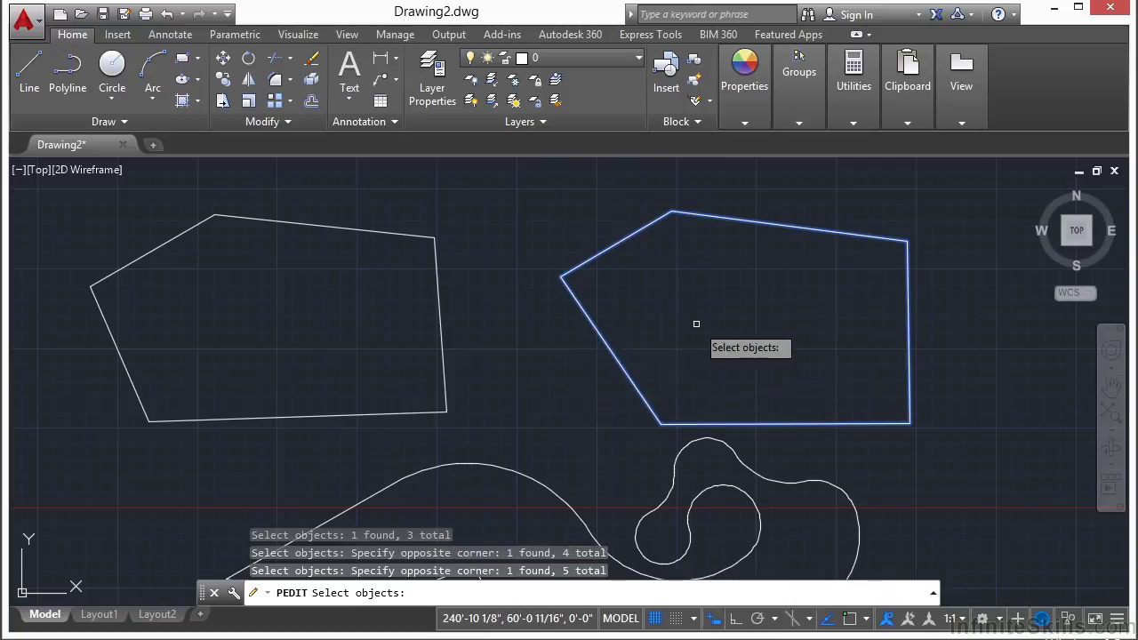
pyautogui.press('Return')
pyautogui.press('Return')
pyautogui.press('Return')
pyautogui.click(755, 223)
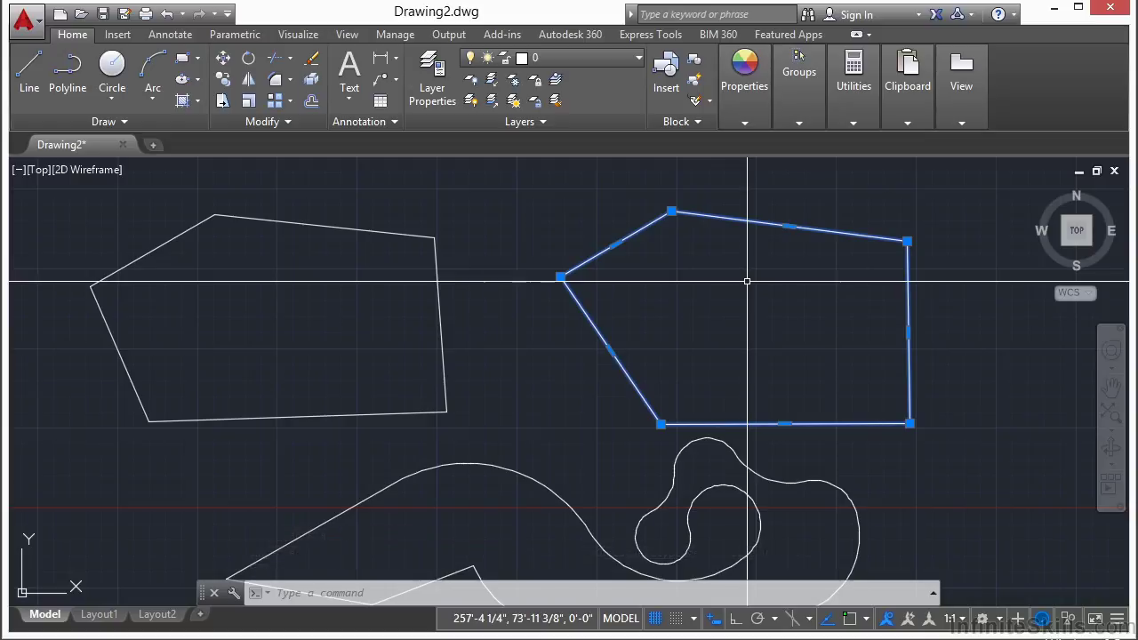
pyautogui.press('Escape')
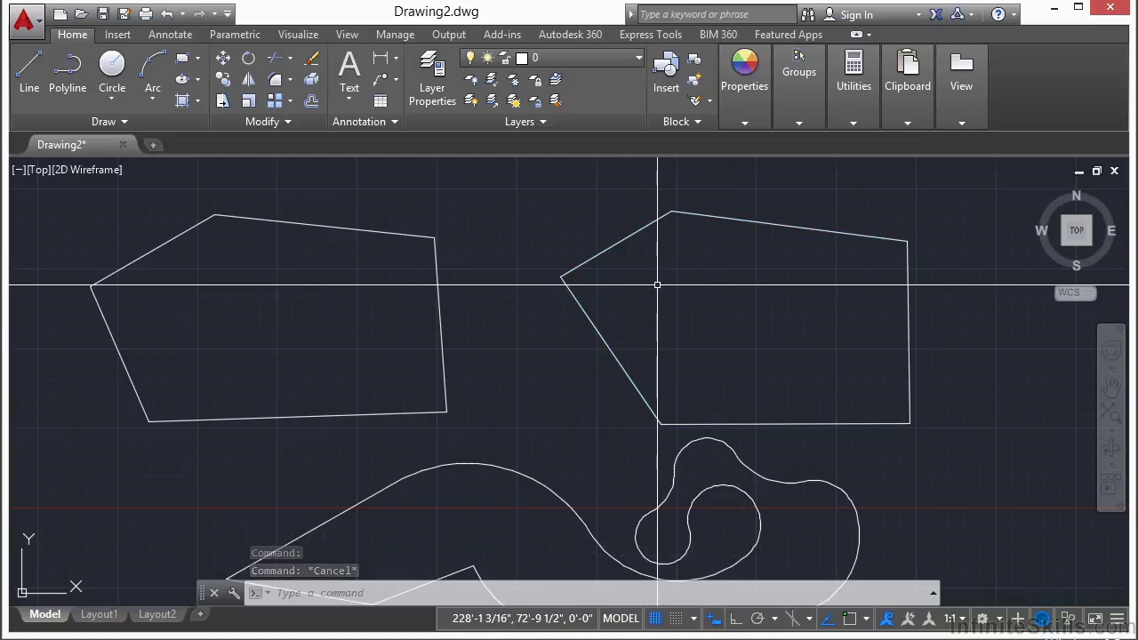
# Select the right-hand pentagon polyline and remove its leftmost vertex.
pyautogui.moveTo(707, 372); pyautogui.dragTo(707, 329, button='middle')
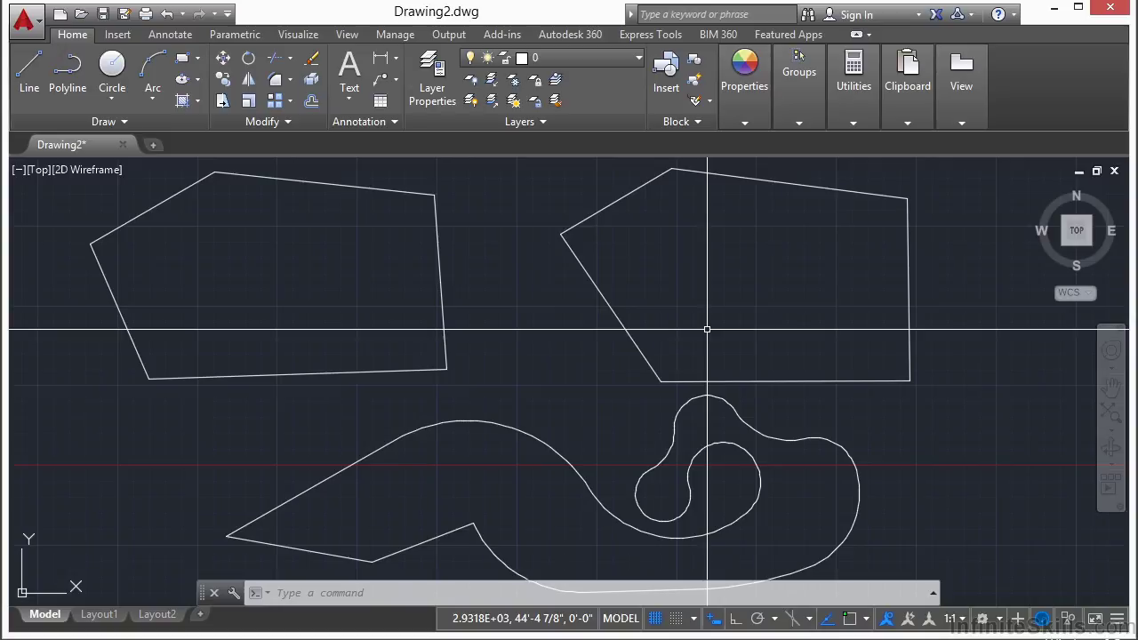
pyautogui.click(650, 289)
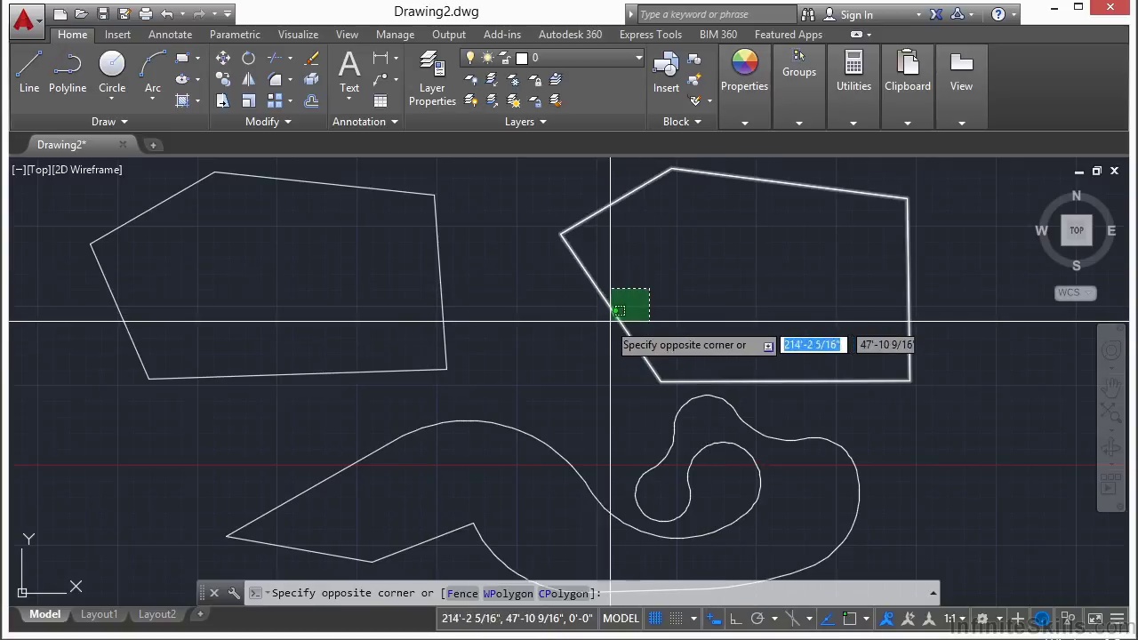
pyautogui.click(620, 313)
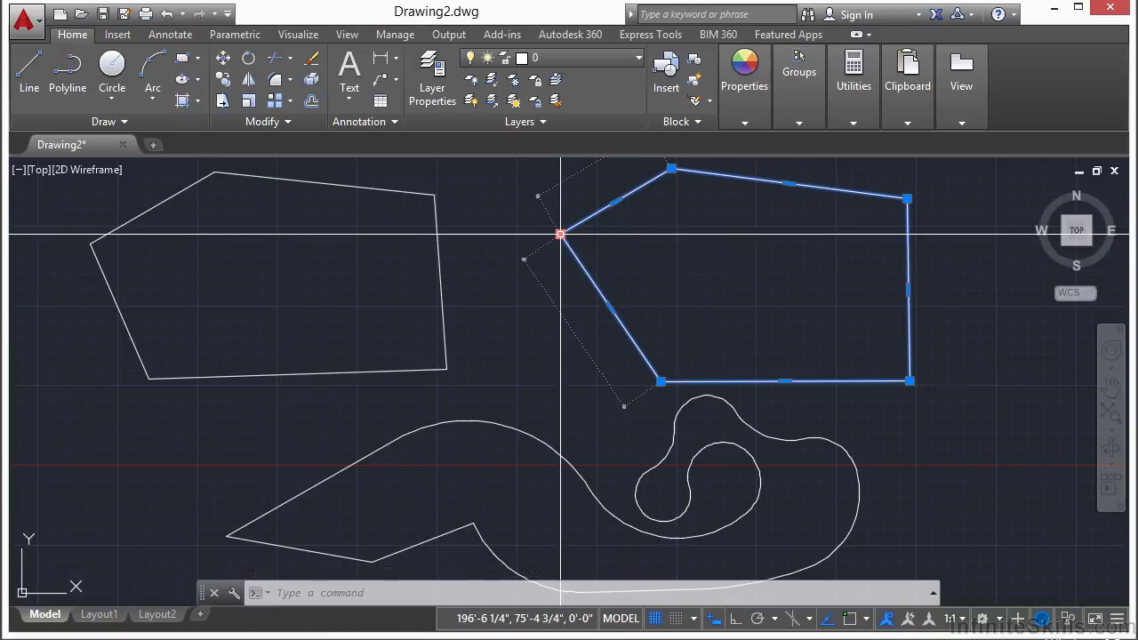
pyautogui.moveTo(560, 235)
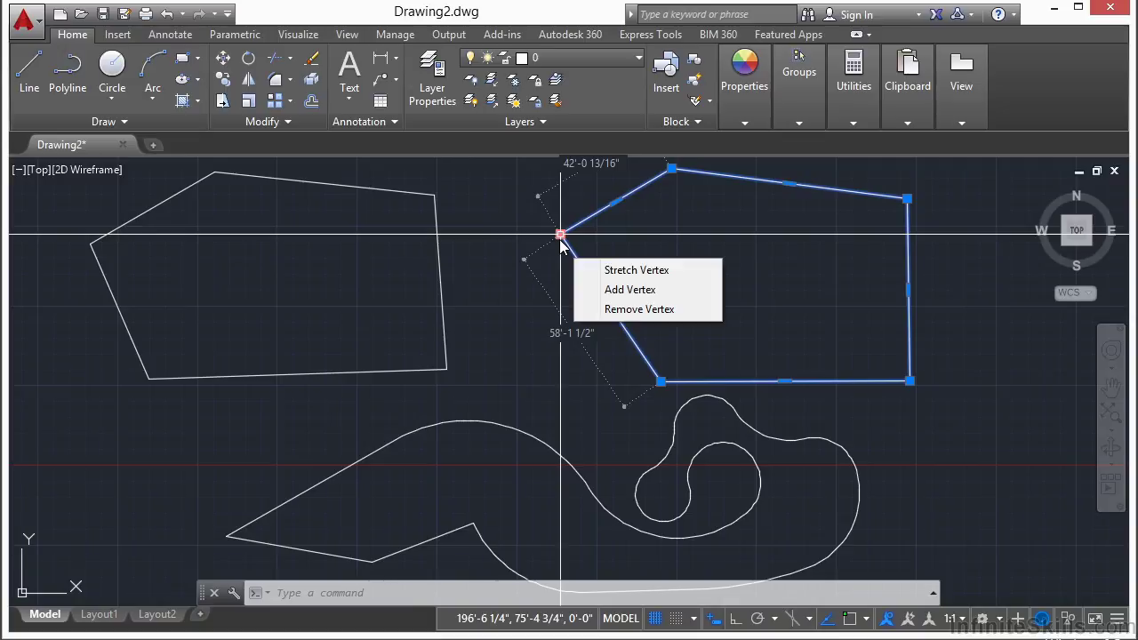
pyautogui.click(650, 309)
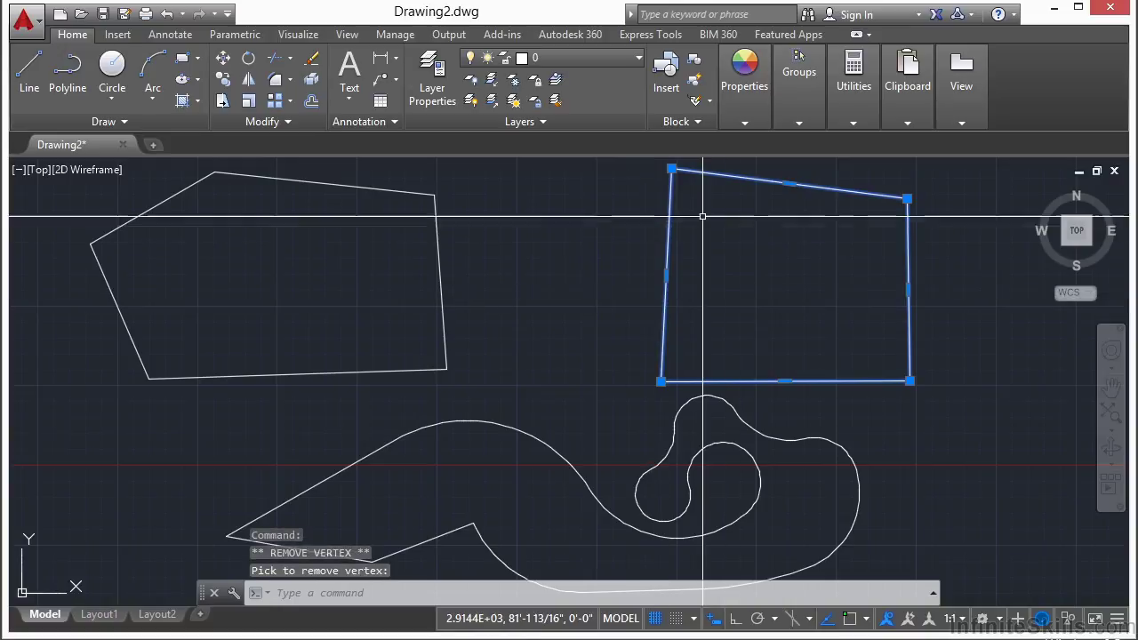
# Add a vertex between the two upper corners, set inward as a notch, and stretch that vertex further down and right.
pyautogui.moveTo(671, 169)
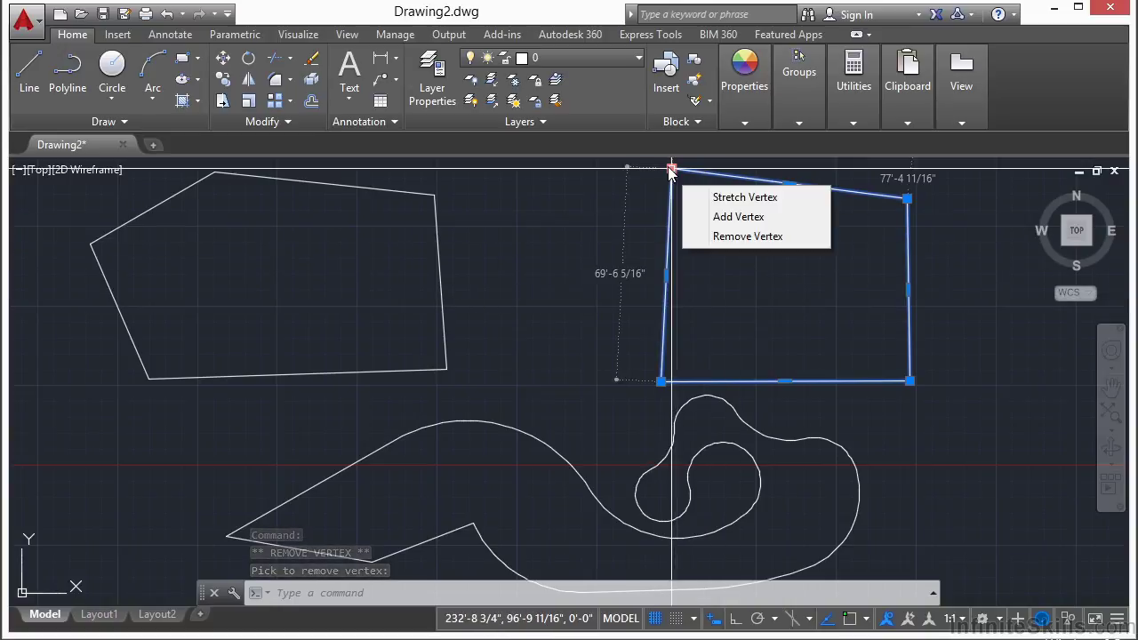
pyautogui.click(712, 217)
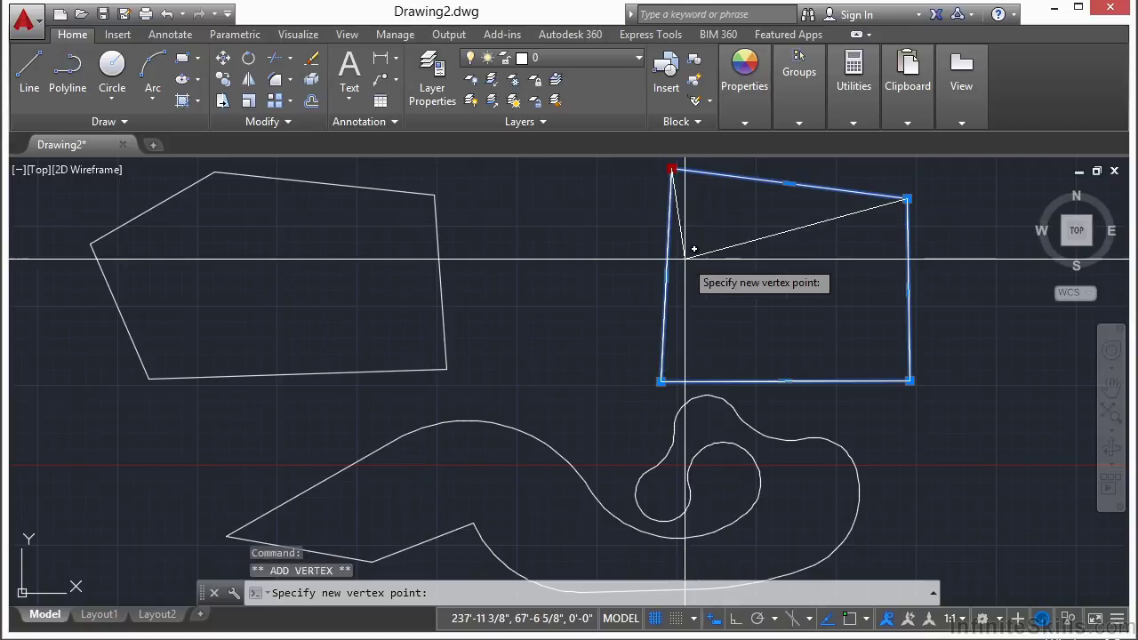
pyautogui.click(800, 241)
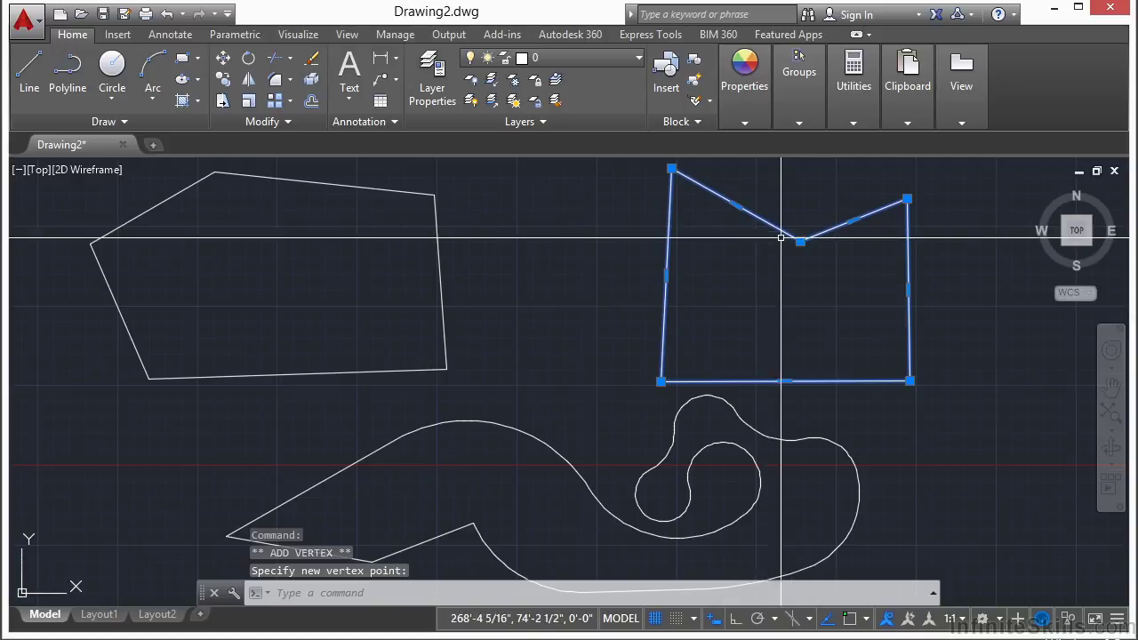
pyautogui.moveTo(800, 242)
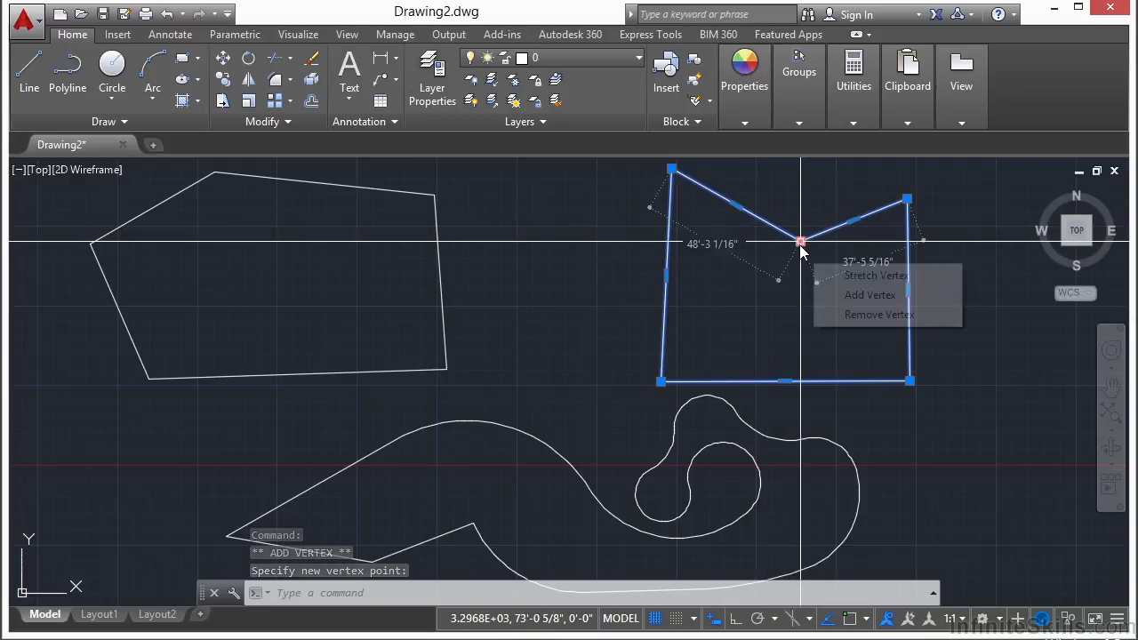
pyautogui.click(854, 276)
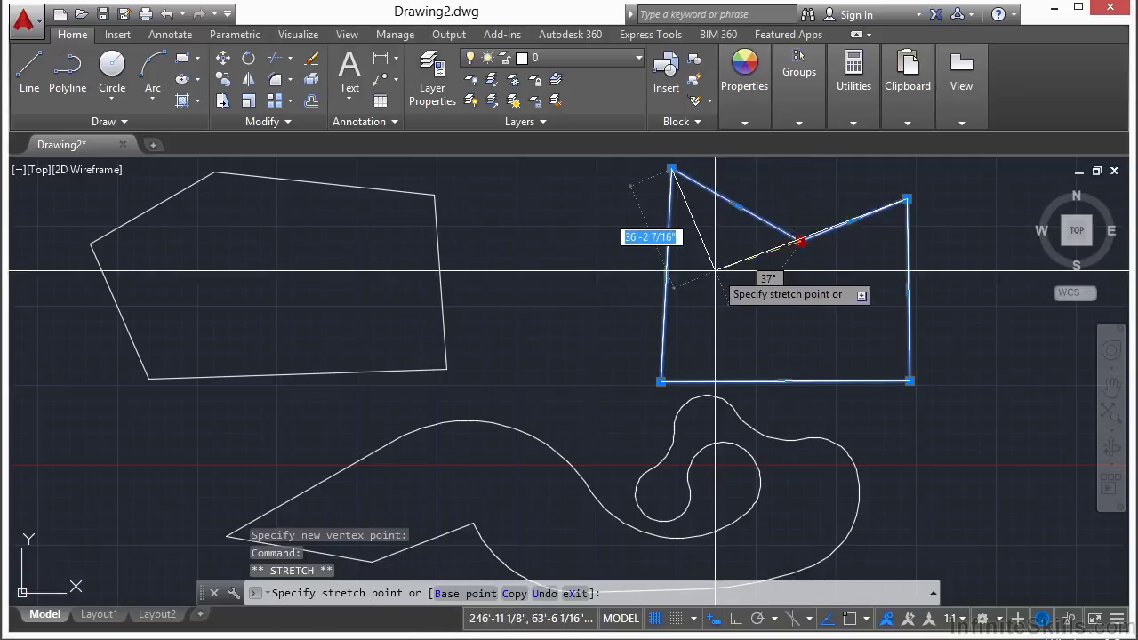
pyautogui.click(830, 286)
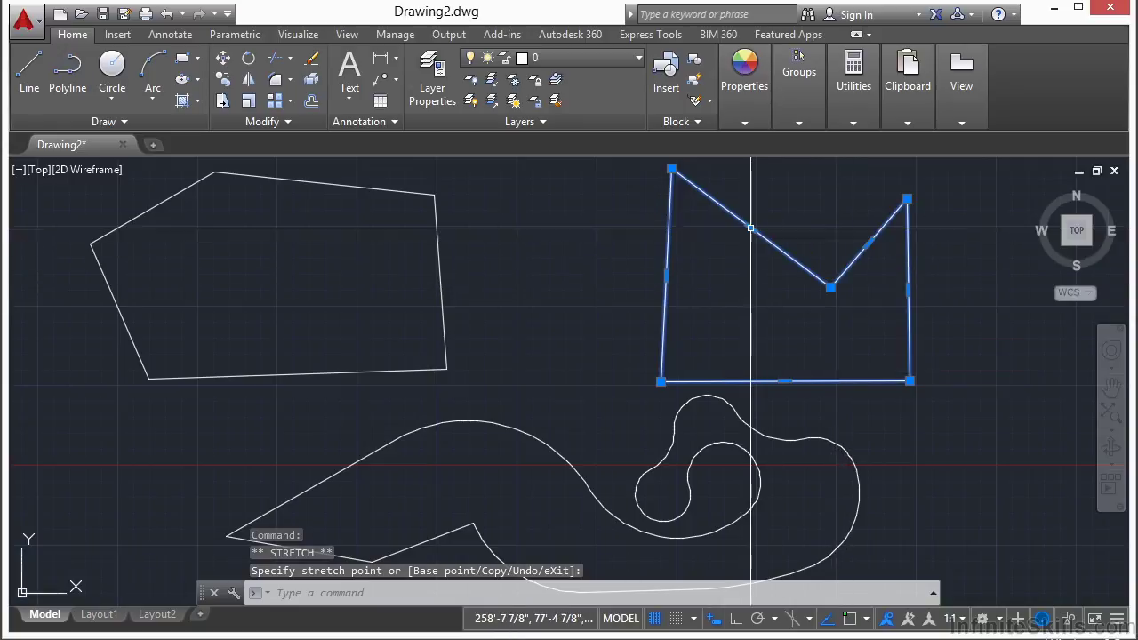
# Stretch the slanted segment on the notch's left side further left and add a vertex to that segment.
pyautogui.moveTo(749, 229)
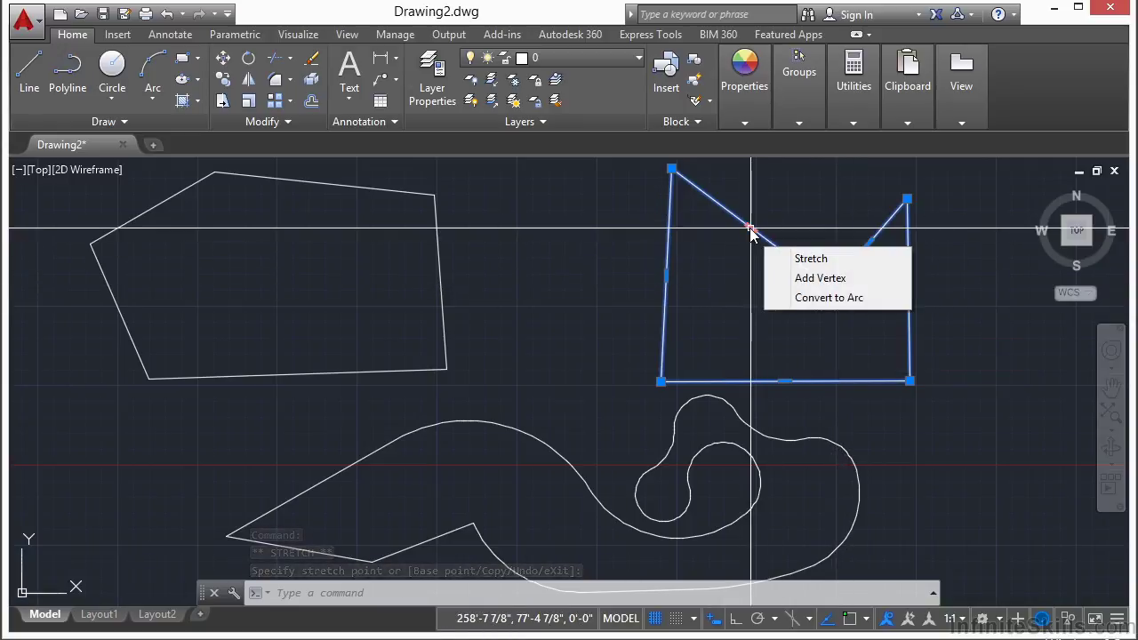
pyautogui.click(807, 258)
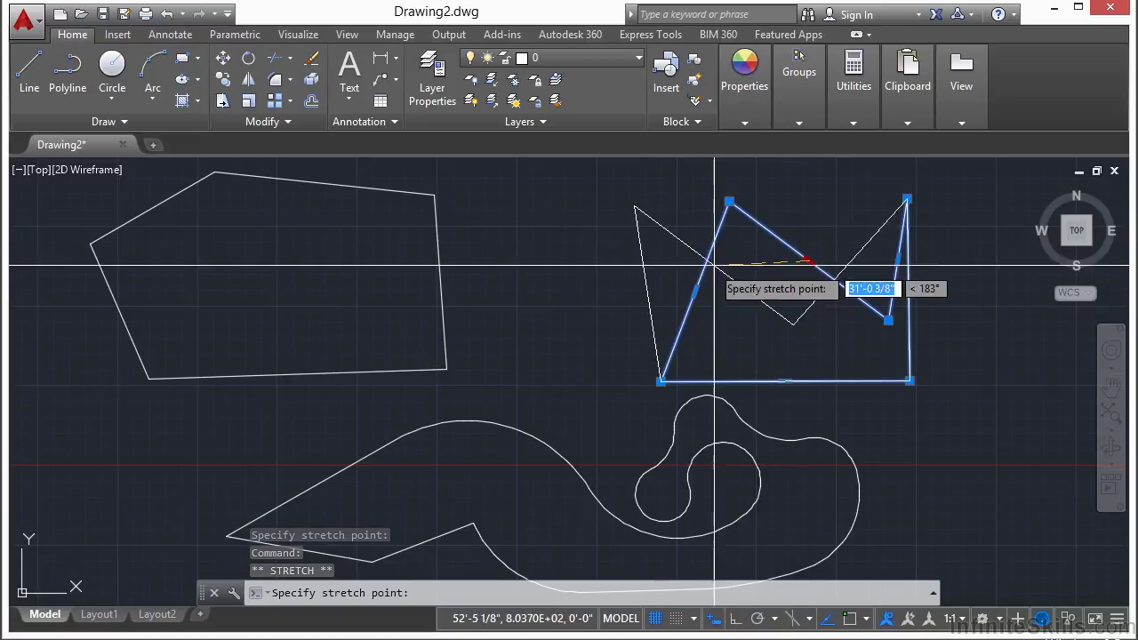
pyautogui.click(653, 231)
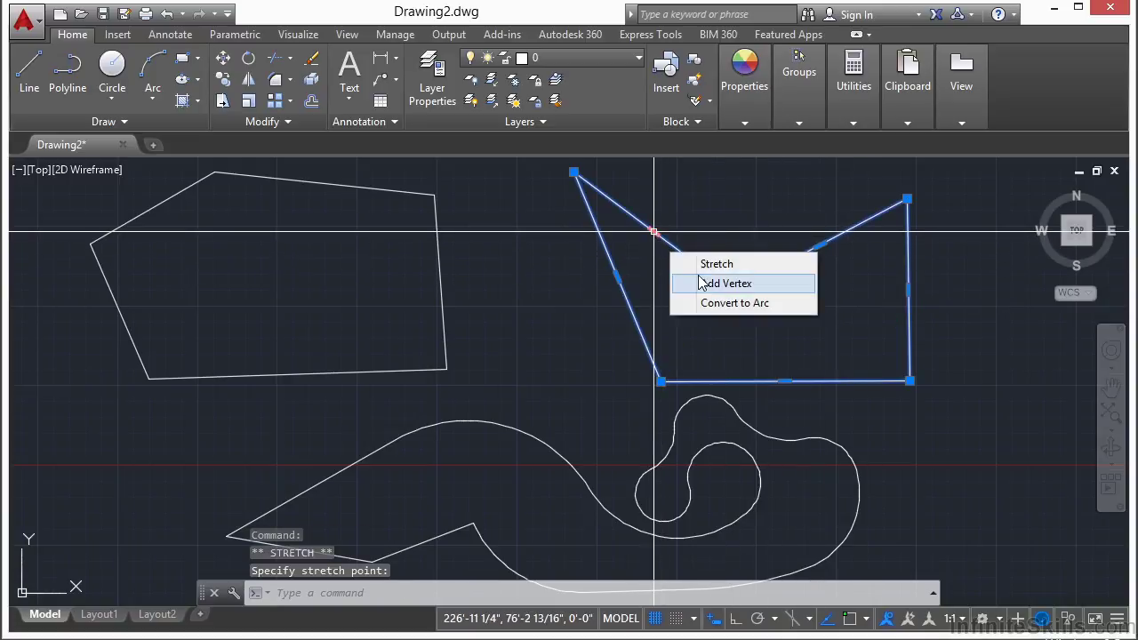
pyautogui.click(726, 284)
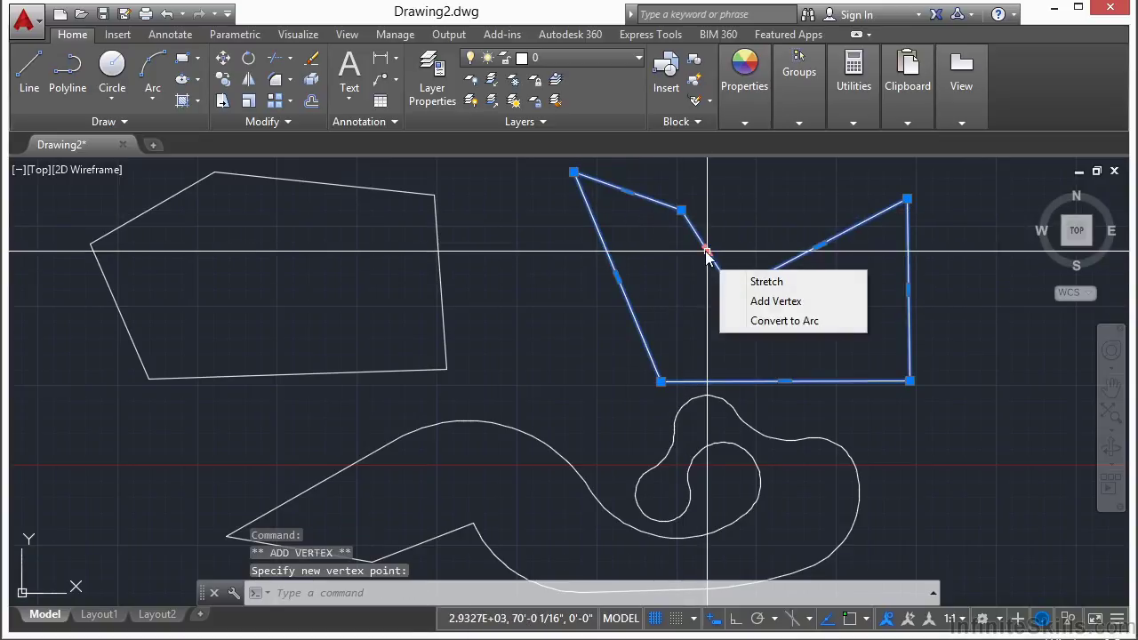
# Convert the segment between the added vertex and the notch bottom to an arc bulging lower left, and convert it back to a line.
pyautogui.click(787, 322)
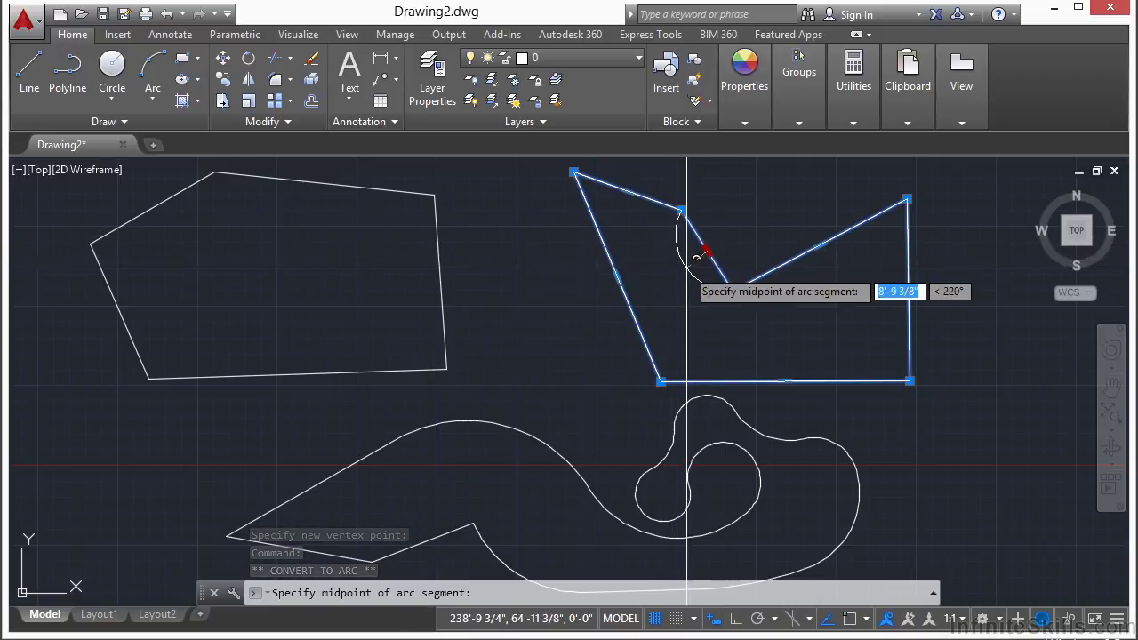
pyautogui.click(683, 264)
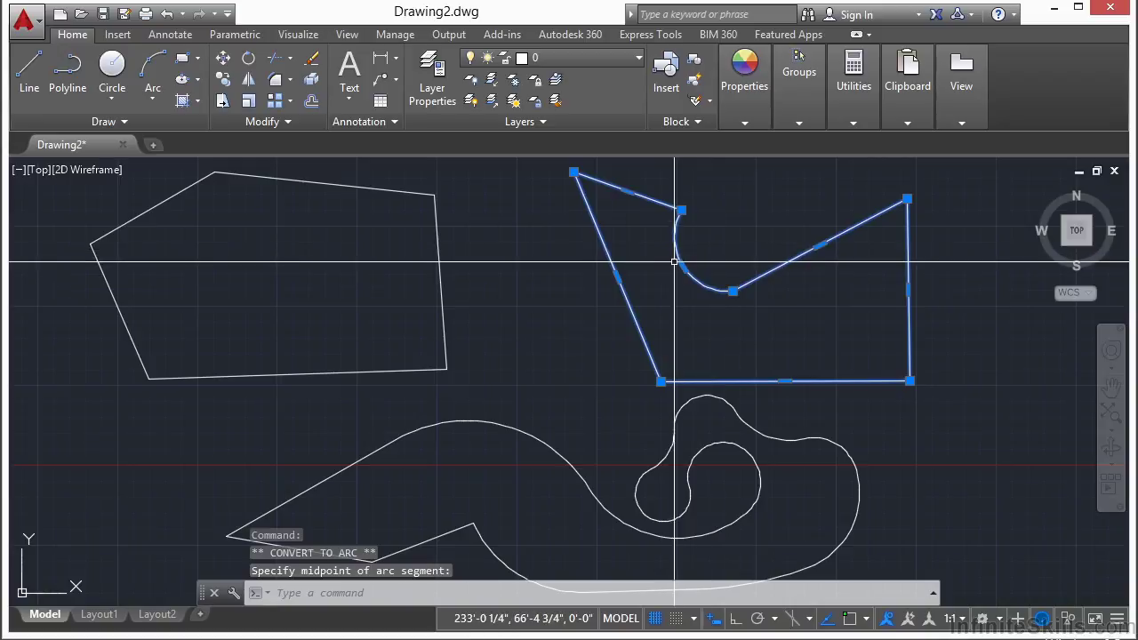
pyautogui.moveTo(683, 266)
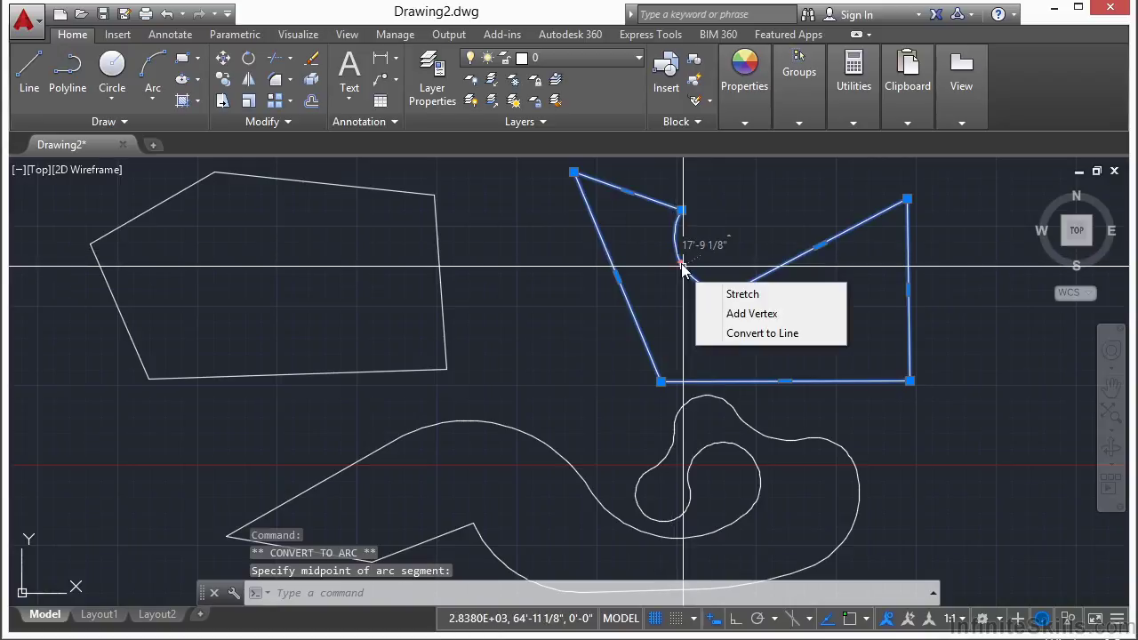
pyautogui.click(780, 333)
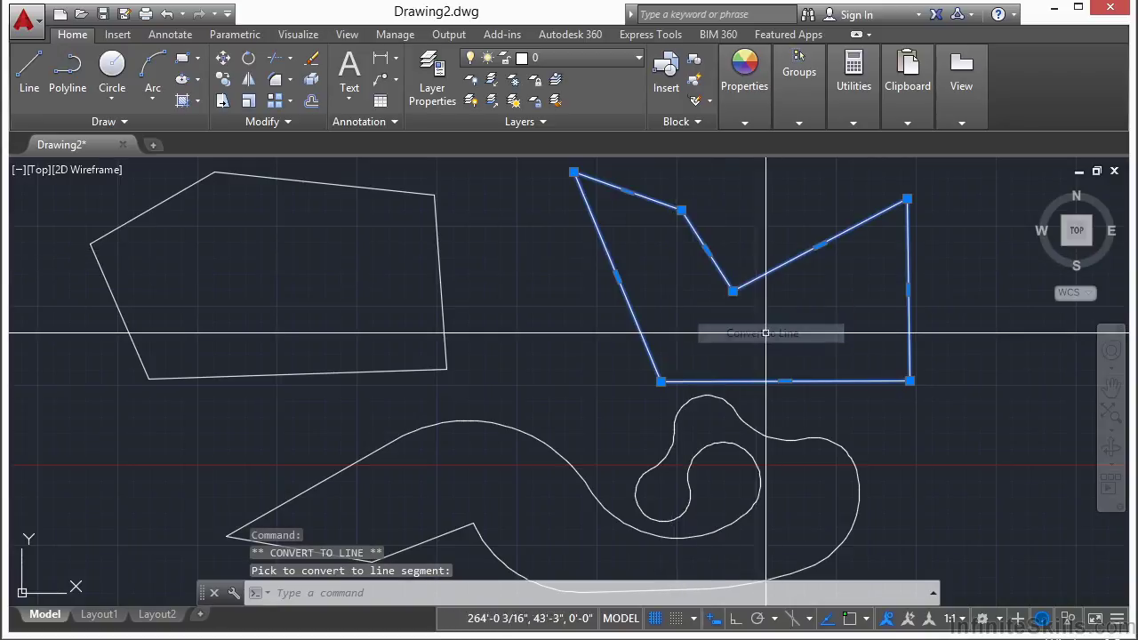
# Stretch the slanted segment on the notch's left side to the right, and stretch the notch's bottom vertex down and left until that side is vertical.
pyautogui.click(707, 252)
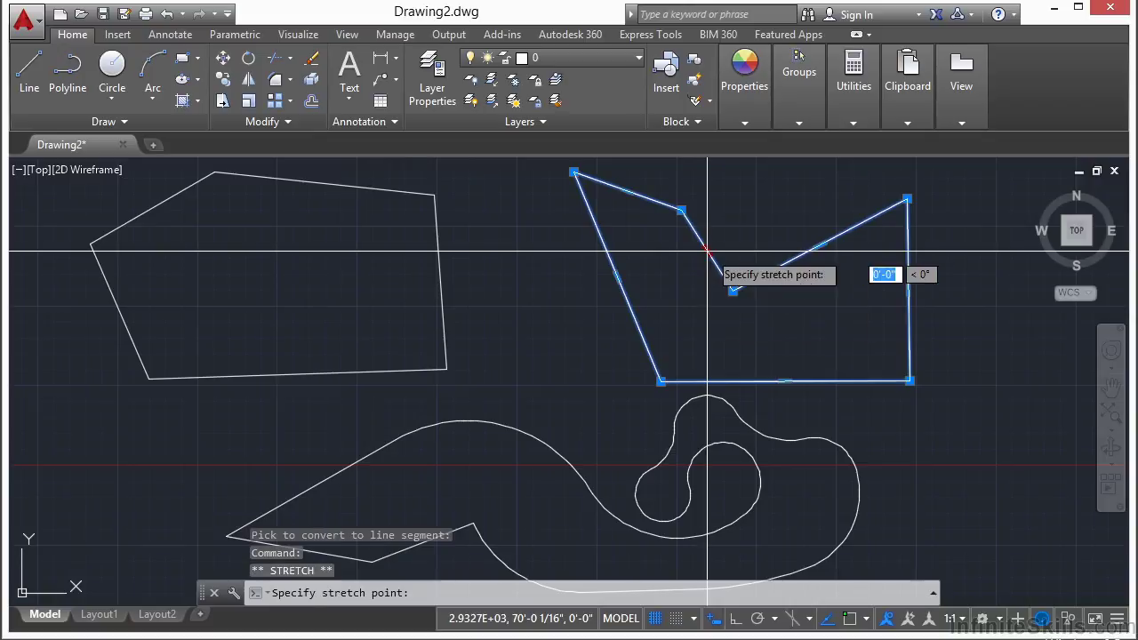
pyautogui.click(758, 236)
pyautogui.click(785, 277)
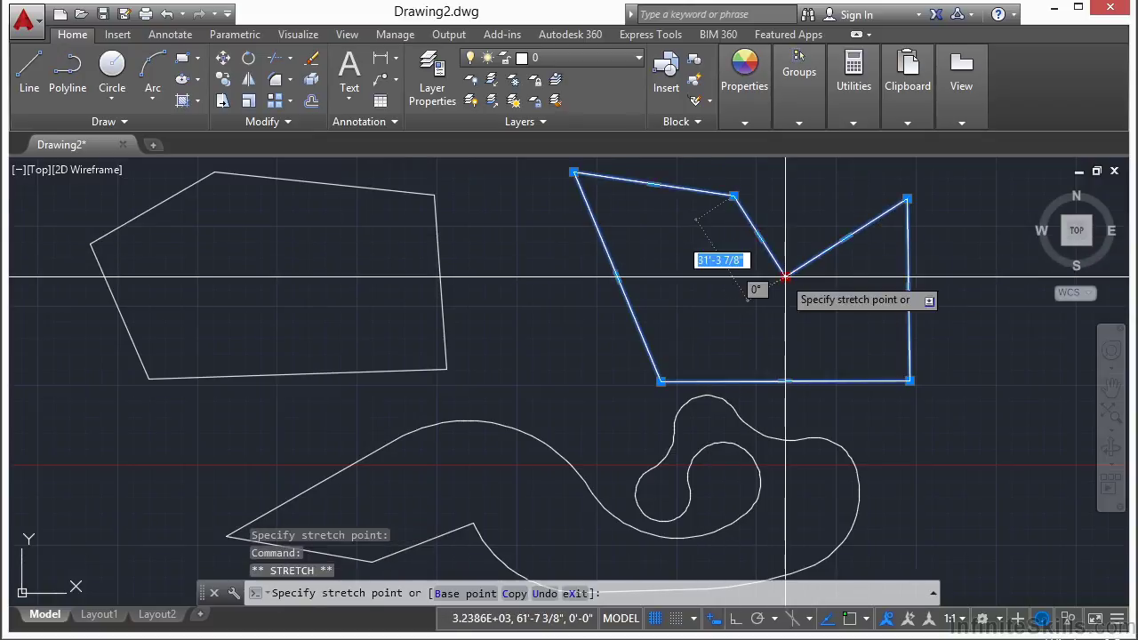
pyautogui.click(733, 315)
# Add a vertex to the slanted segment on the notch's right side, set below and right of its midpoint, and deselect the polyline.
pyautogui.moveTo(820, 259)
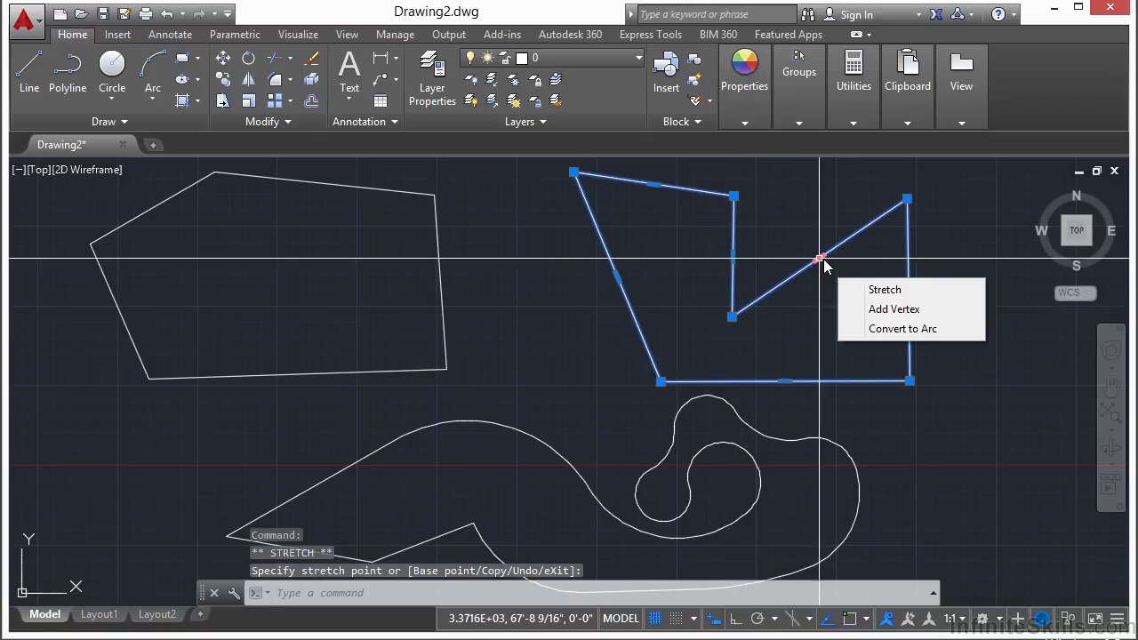
pyautogui.click(896, 308)
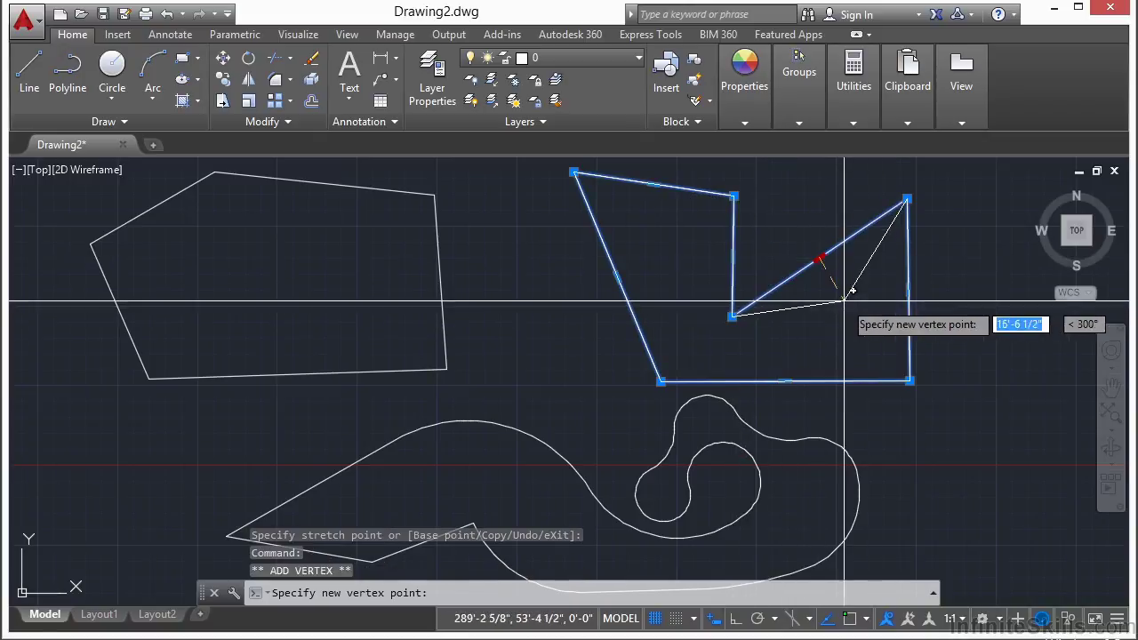
pyautogui.click(844, 300)
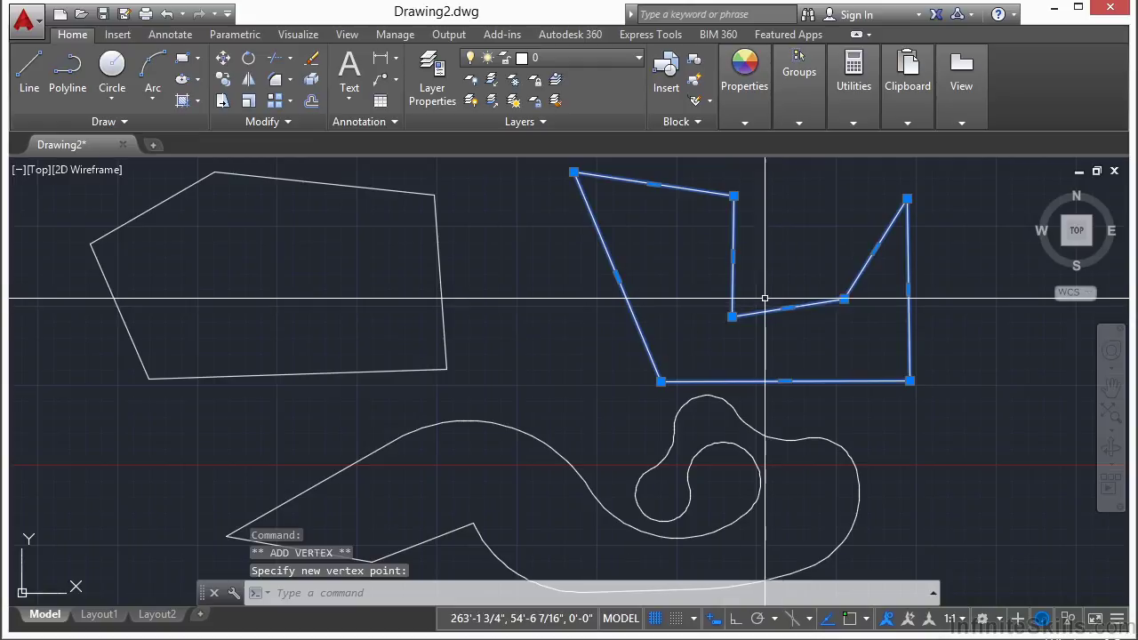
pyautogui.press('Escape')
# Select the curved polyline and add a vertex to the concave arc right of its upper lobe, set up and right as a peak.
pyautogui.click(782, 439)
pyautogui.moveTo(698, 312); pyautogui.dragTo(698, 241, button='middle')
pyautogui.moveTo(765, 367)
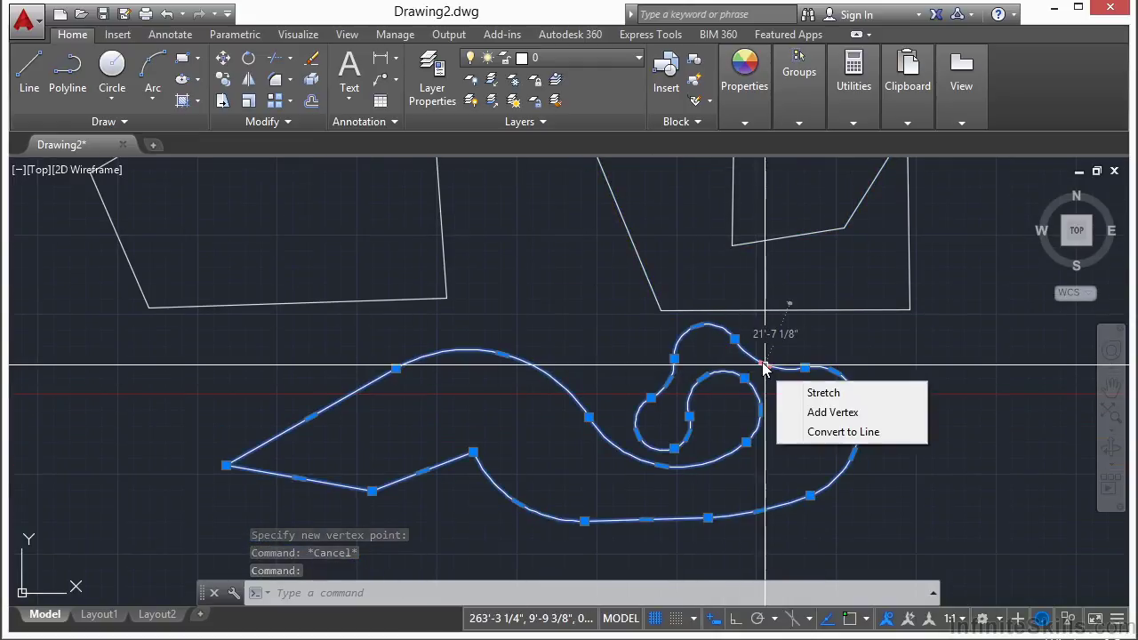
pyautogui.click(817, 414)
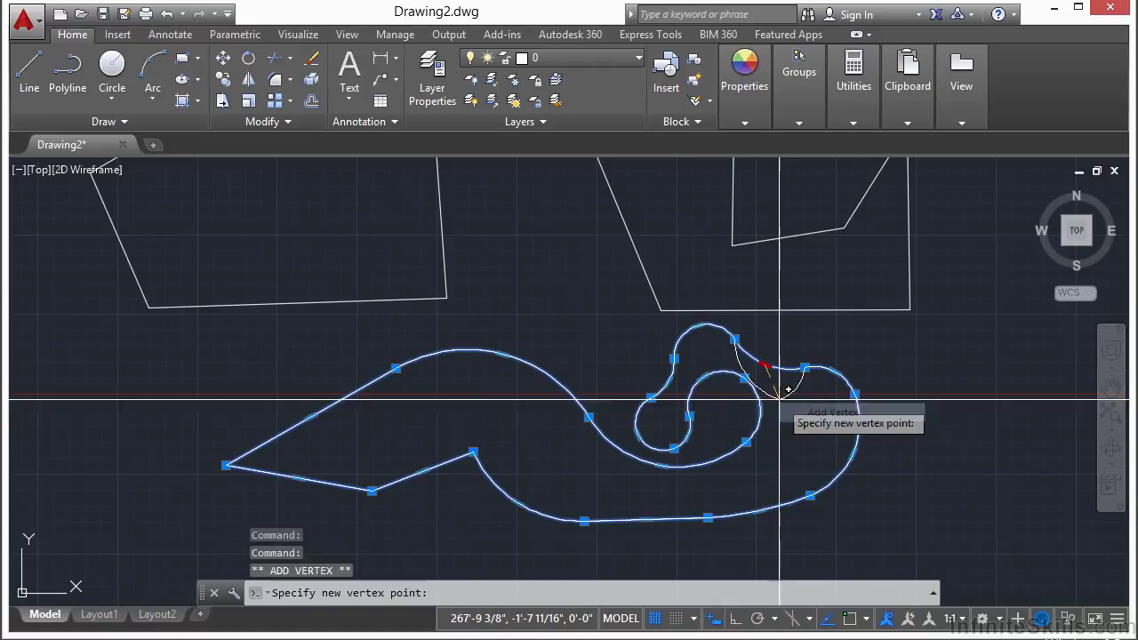
pyautogui.scroll(5, 765, 361)
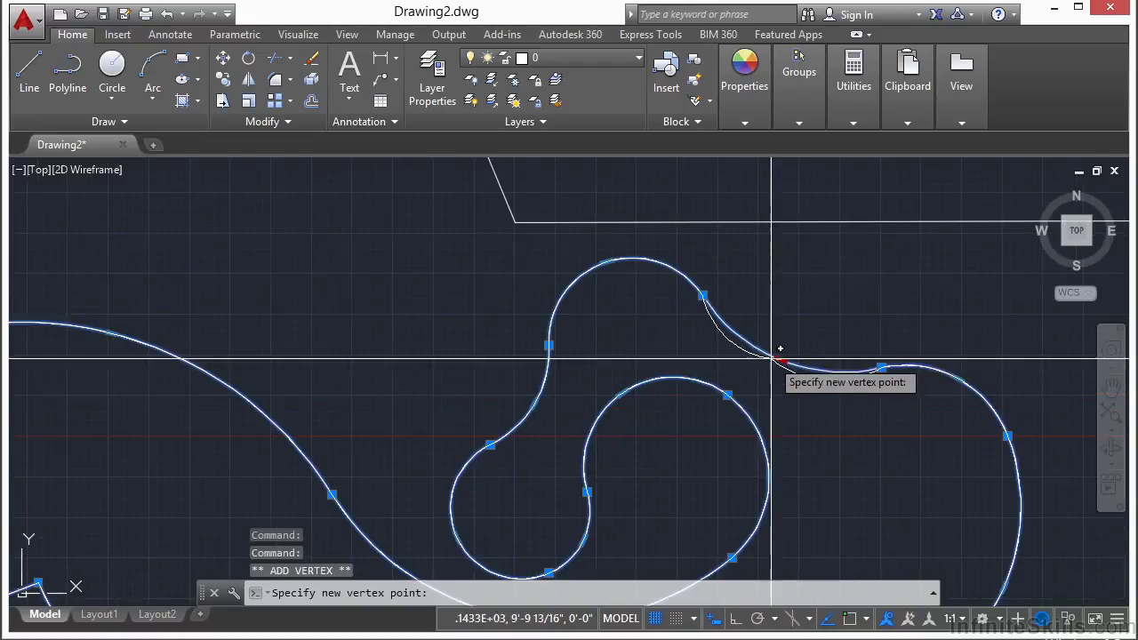
pyautogui.click(809, 284)
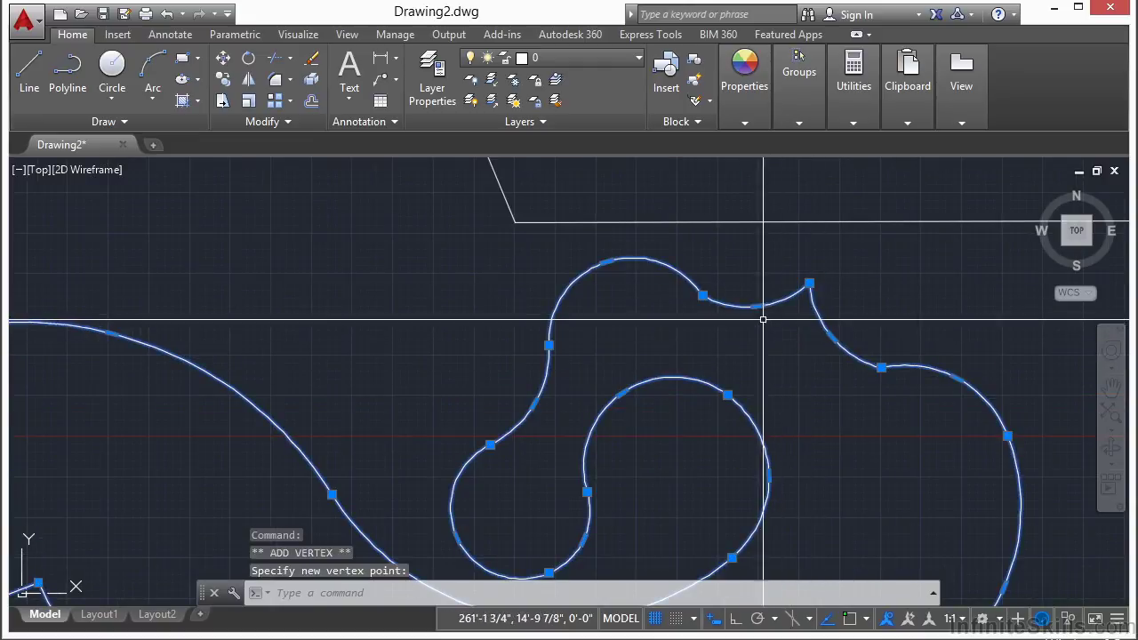
# Stretch the vertices on both sides of the peak downward and reshape its adjoining arcs, bulging the left one upward and the right one to the left.
pyautogui.click(703, 295)
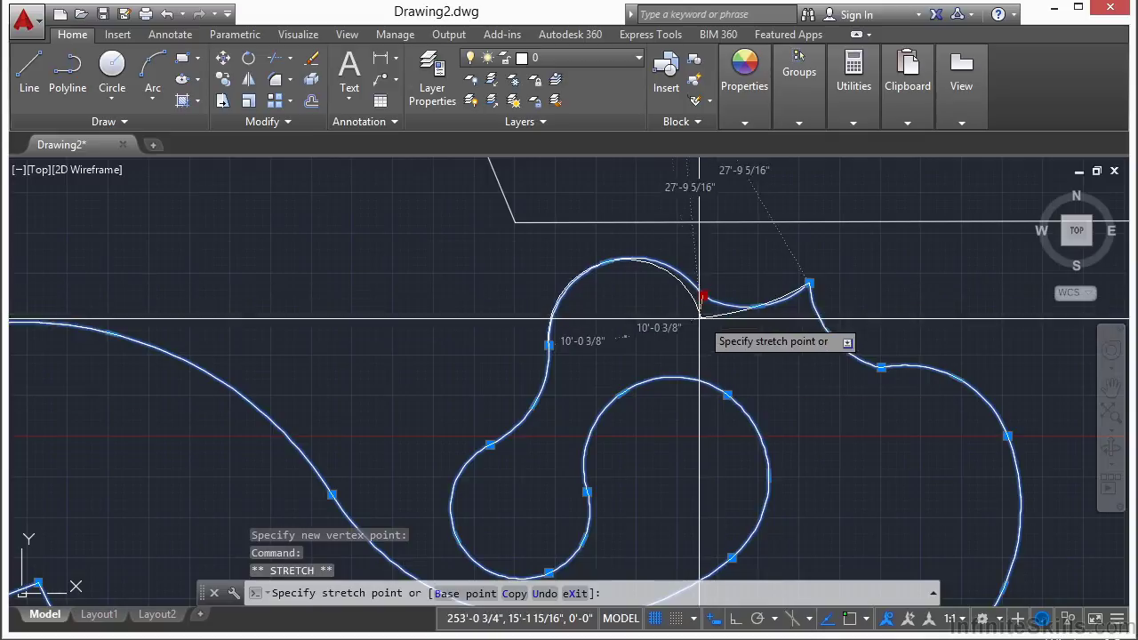
pyautogui.click(817, 397)
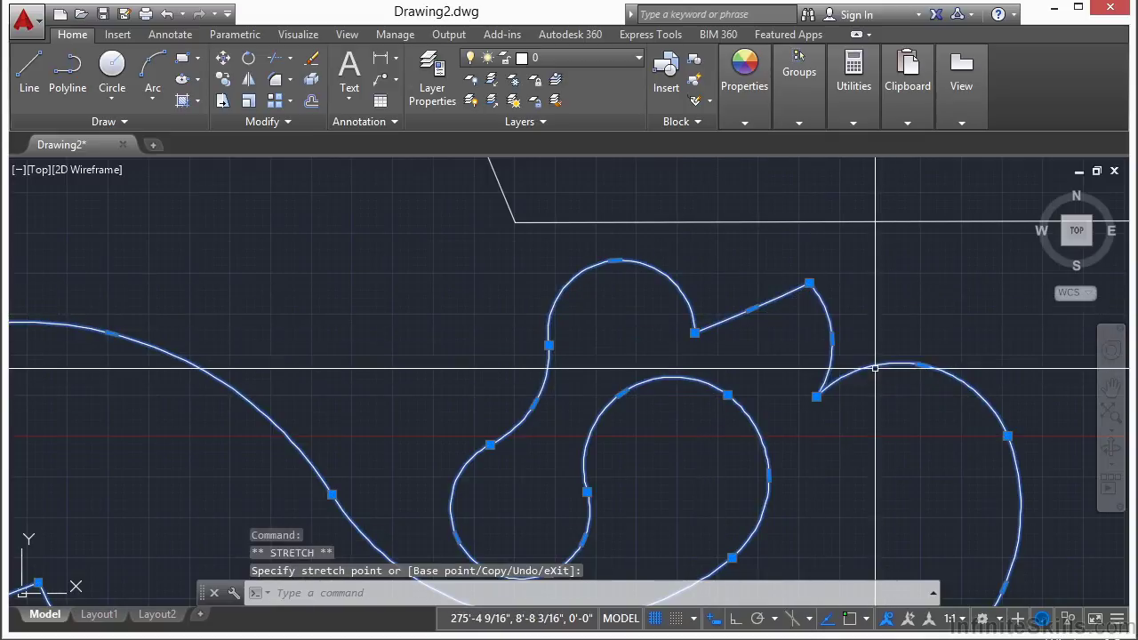
pyautogui.click(832, 338)
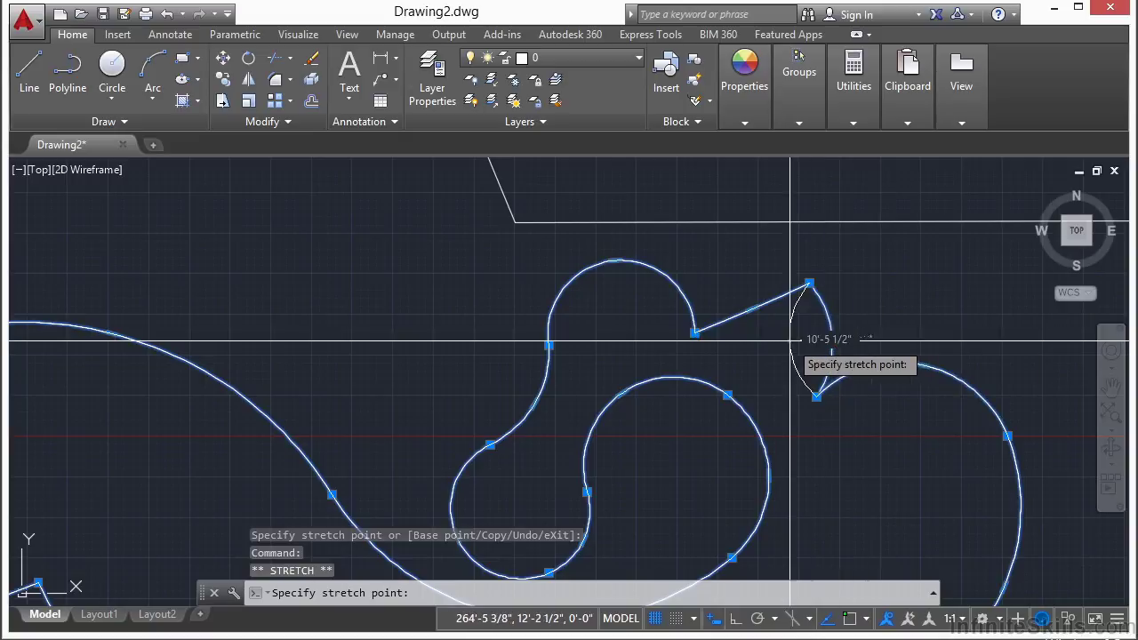
pyautogui.click(791, 339)
pyautogui.click(752, 308)
pyautogui.click(741, 282)
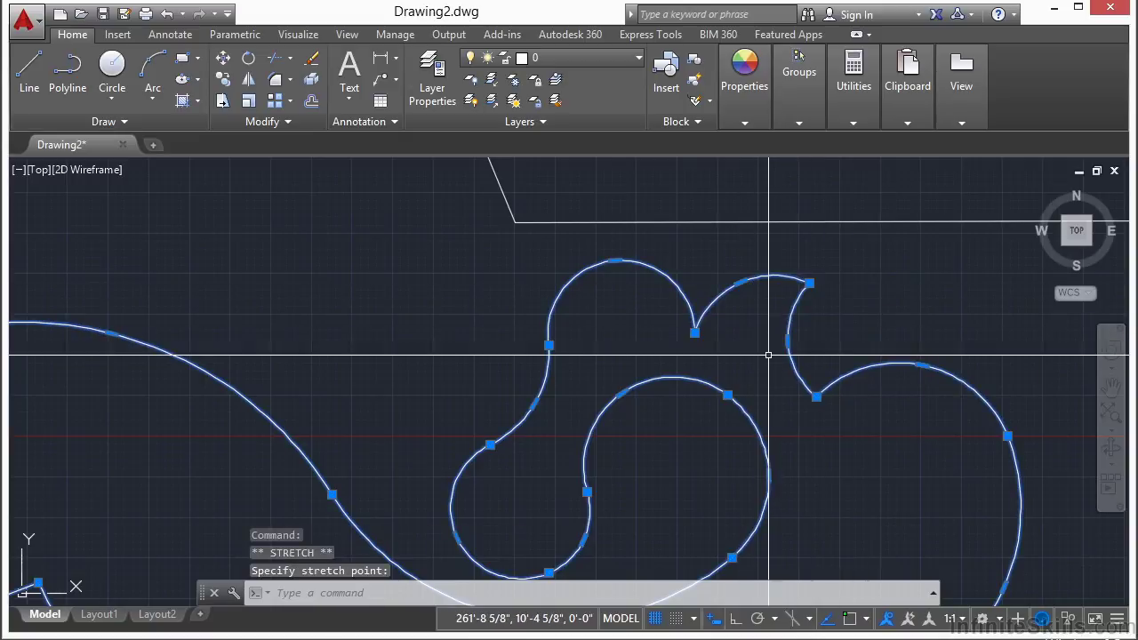
pyautogui.press('Escape')
pyautogui.scroll(-2, 739, 366)
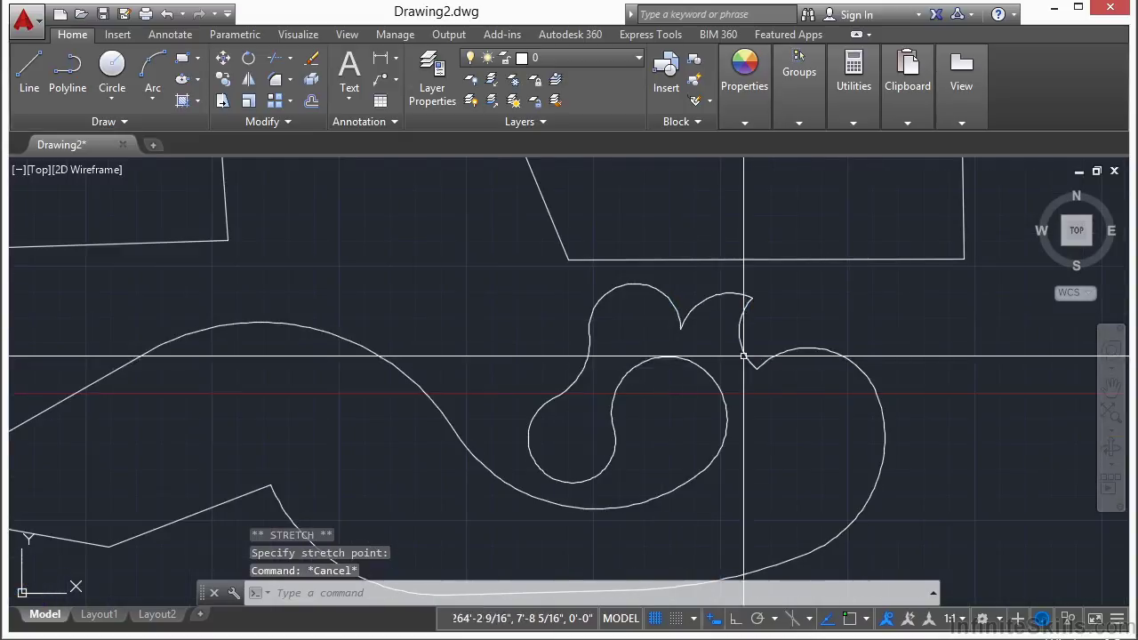
pyautogui.scroll(-2, 614, 361)
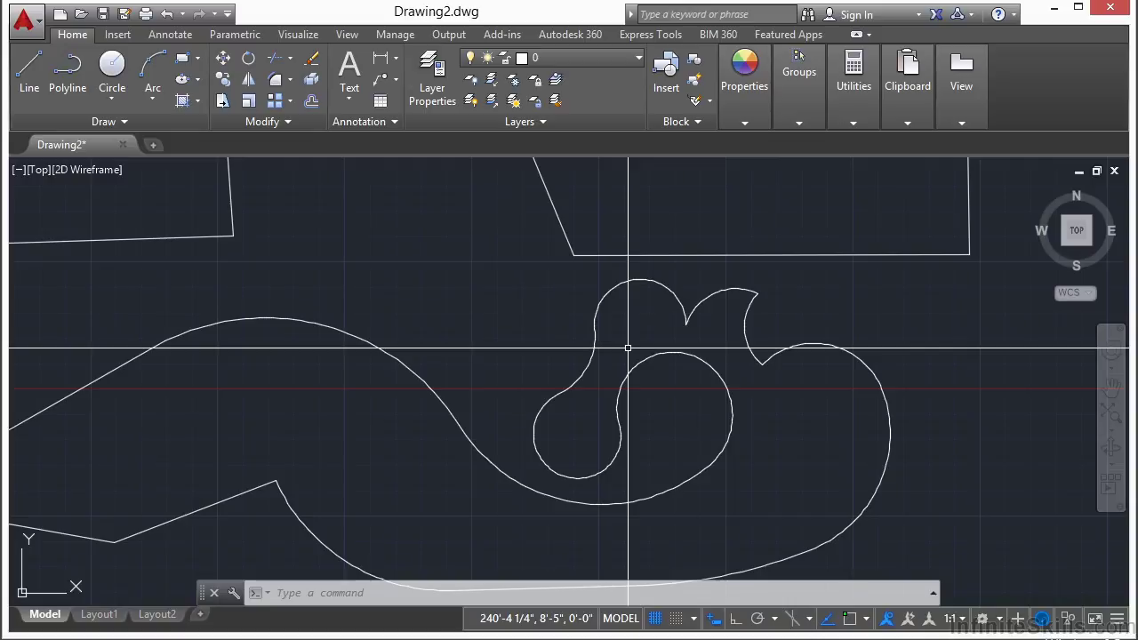
pyautogui.moveTo(619, 257)
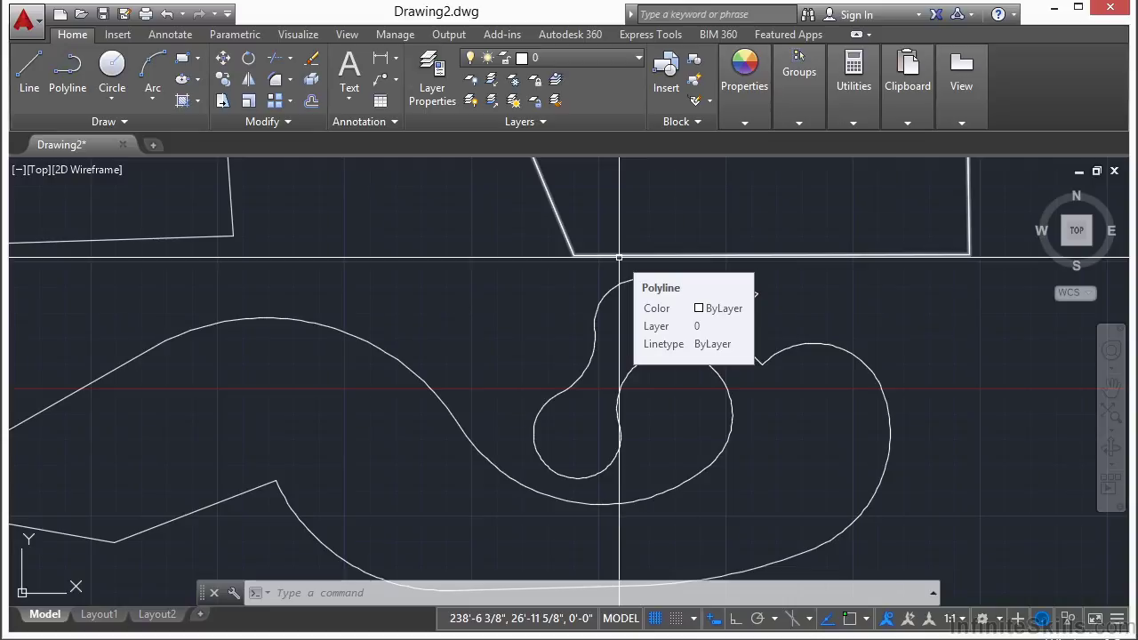